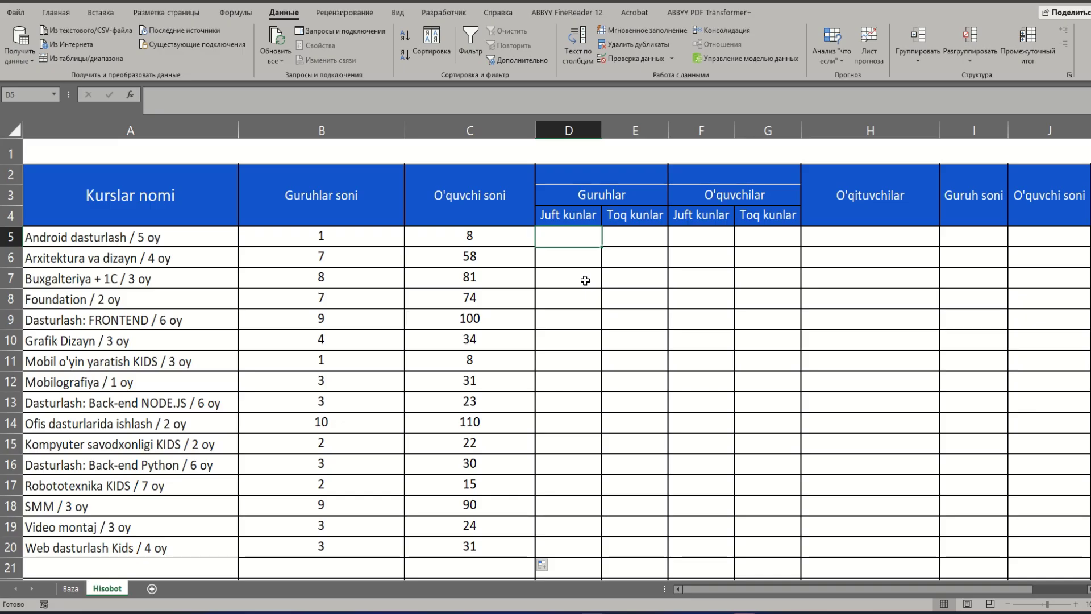
Step: Begin a СЧЁТЕСЛИМН formula in D5 with Baza column A:A as the first condition range and Hisobot!A5 as its criterion
{"action": "type", "text": "=x"}
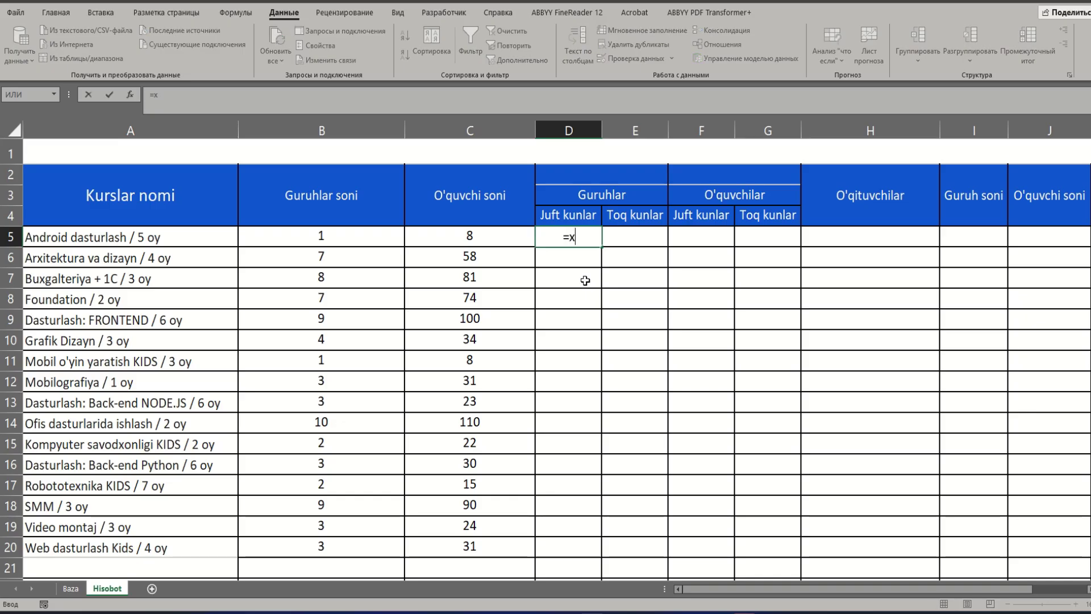
{"action": "key", "text": "BackSpace"}
{"action": "type", "text": "сч"}
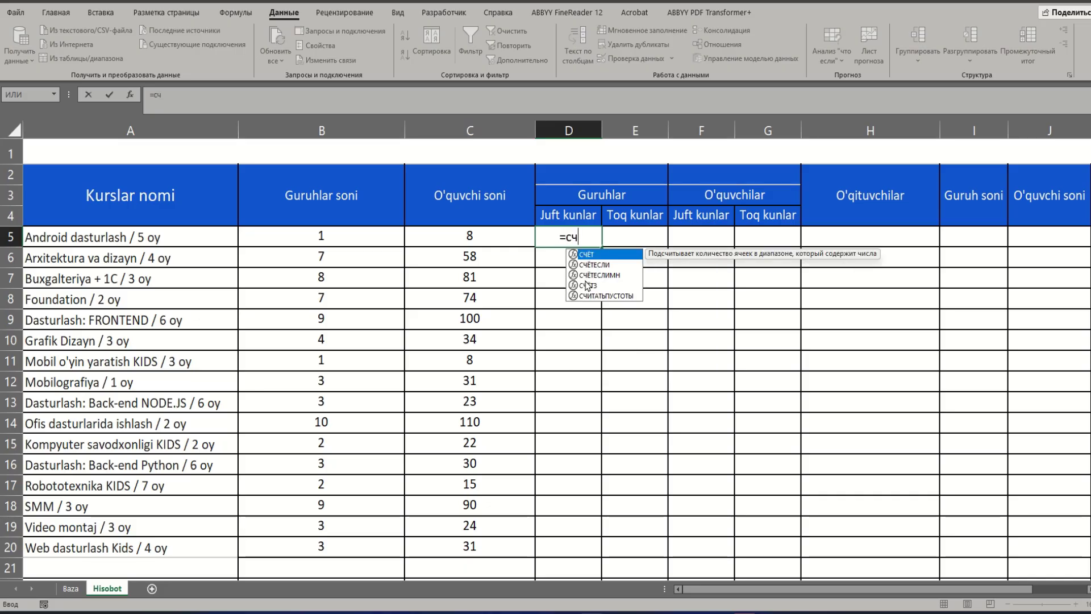
{"action": "left_click", "coordinate": [590, 278]}
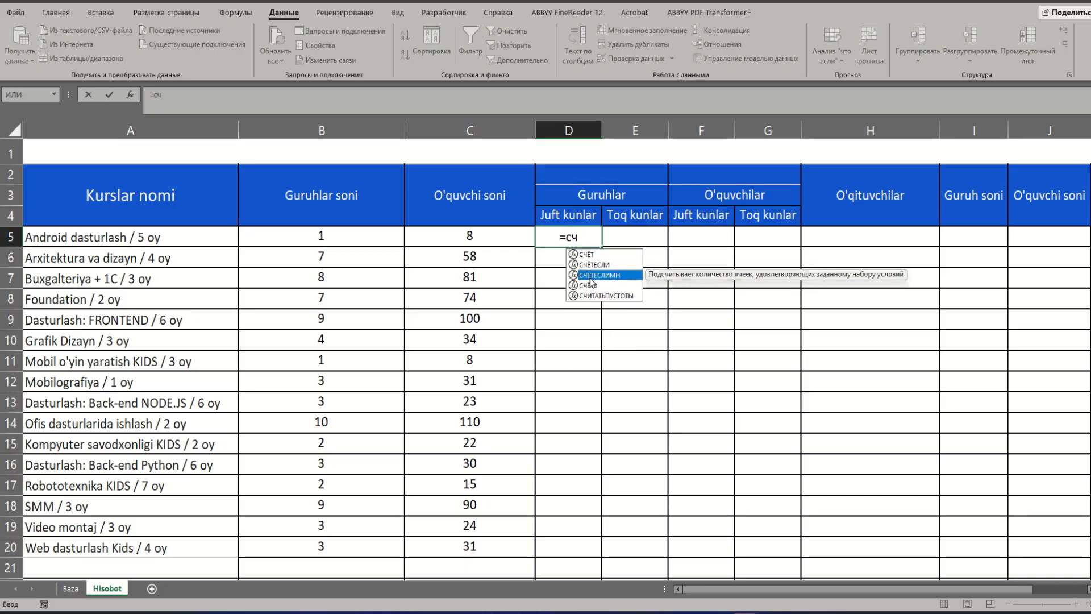
{"action": "double_click", "coordinate": [590, 276]}
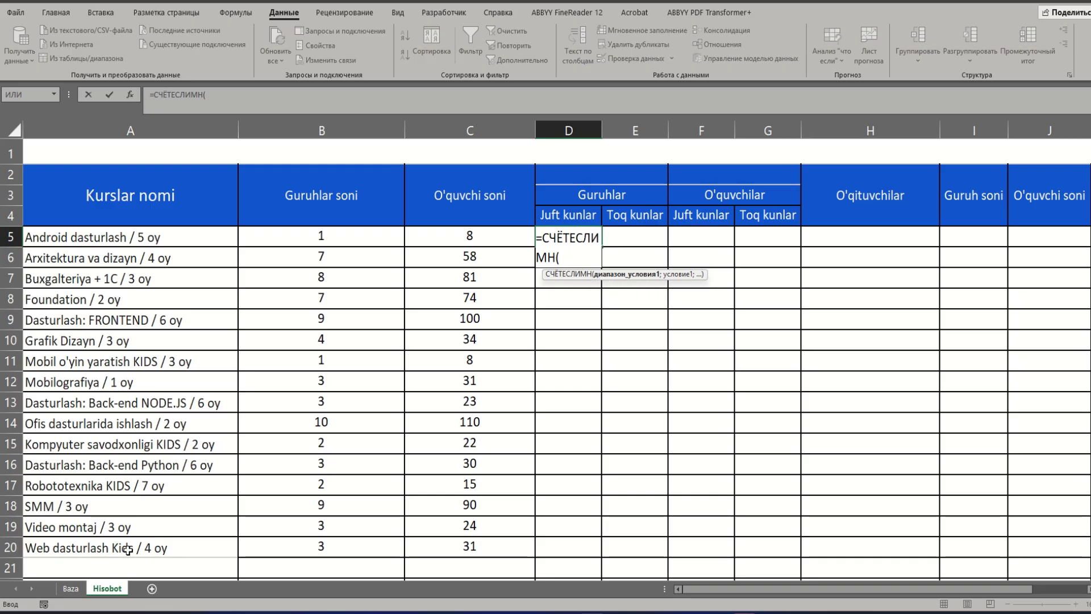
{"action": "left_click", "coordinate": [70, 588]}
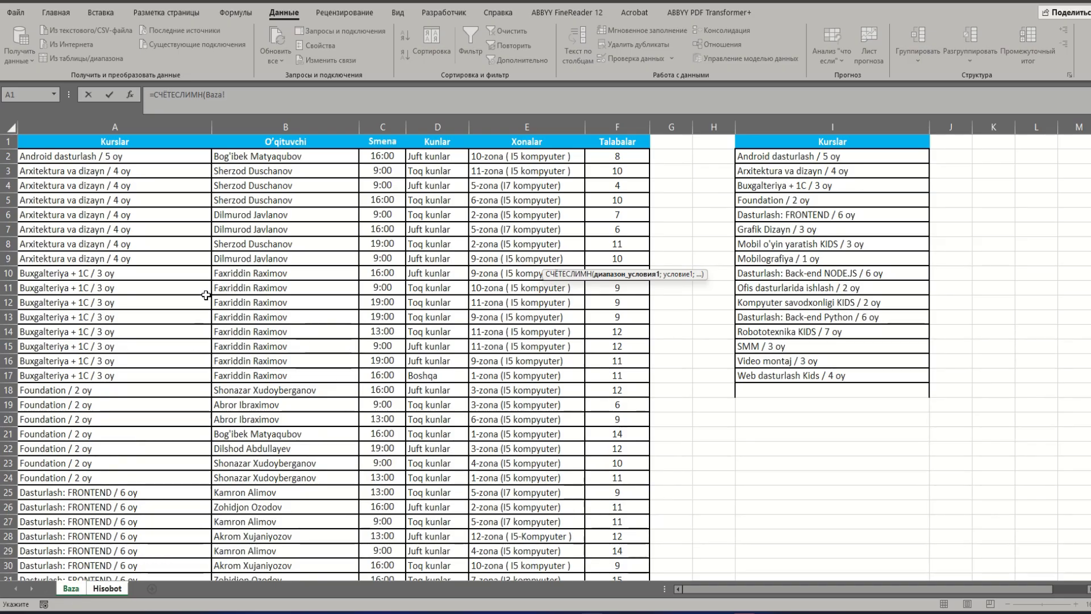
{"action": "left_click", "coordinate": [117, 127]}
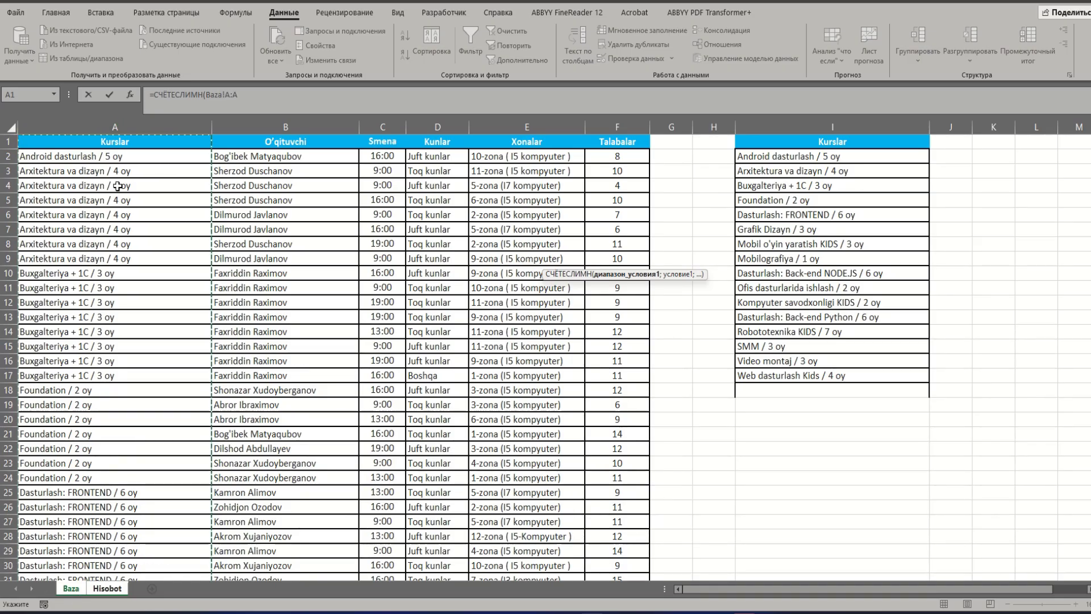
{"action": "type", "text": ";"}
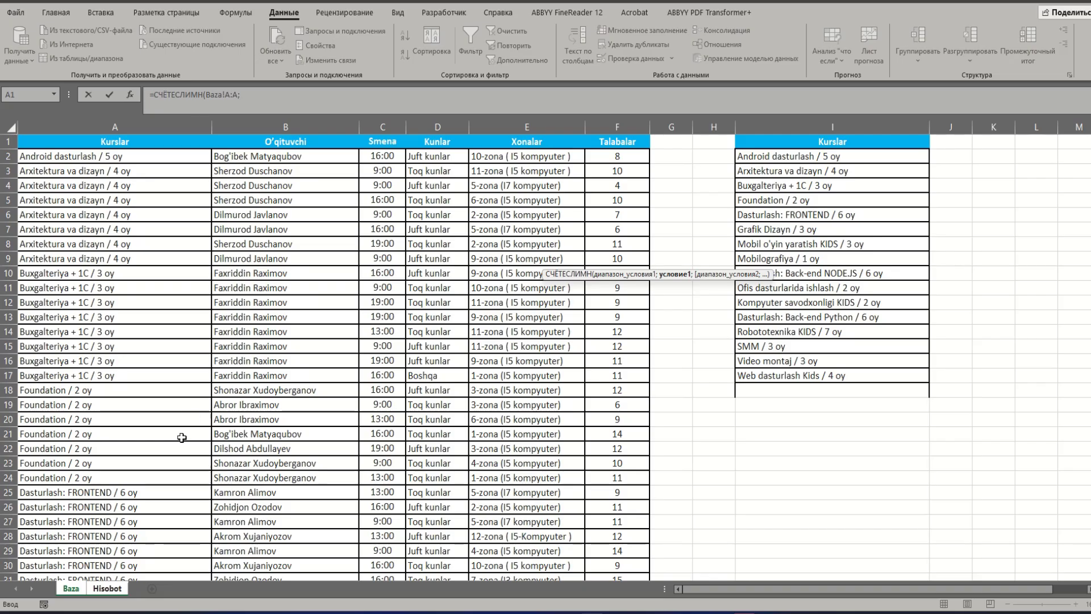
{"action": "left_click", "coordinate": [106, 588]}
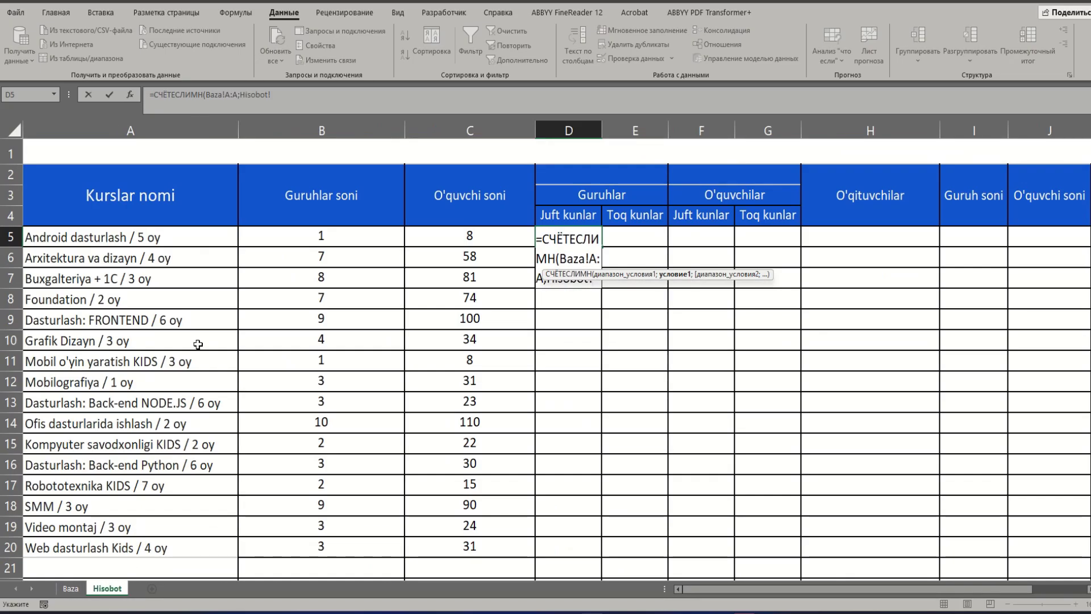
{"action": "left_click", "coordinate": [90, 238]}
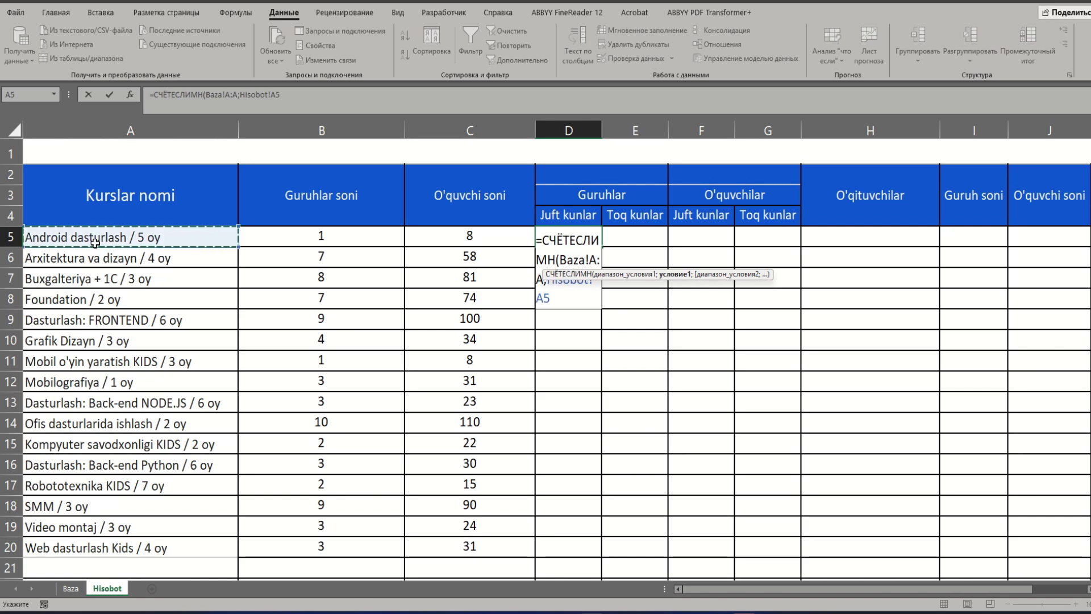
{"action": "type", "text": ";"}
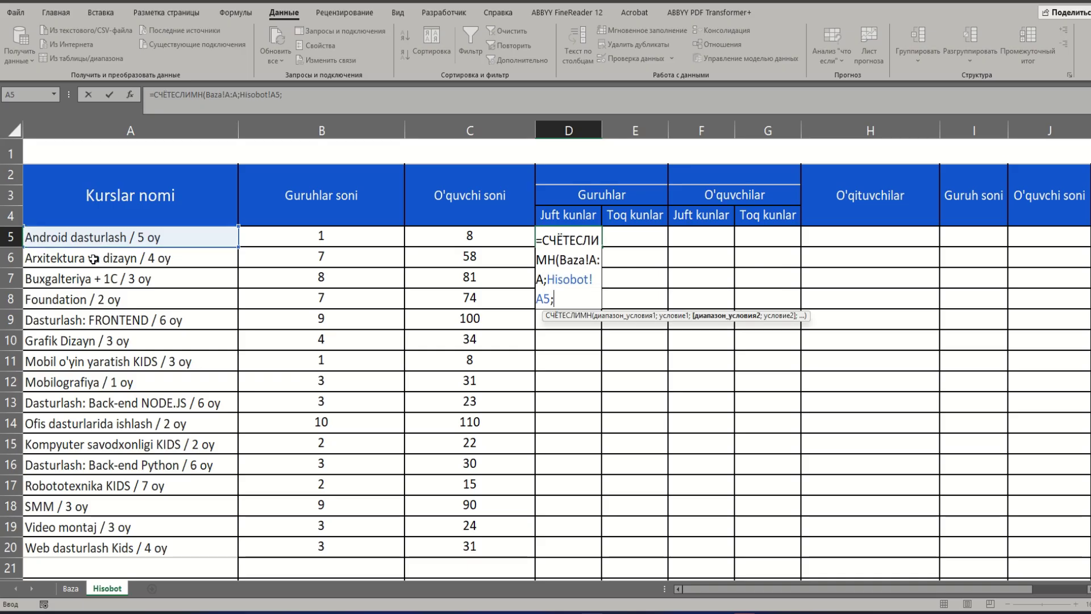
Step: Complete the D5 formula with Baza!D:D as second condition range and Hisobot!D4 as its criterion, and fill it down to D20
{"action": "left_click", "coordinate": [71, 589]}
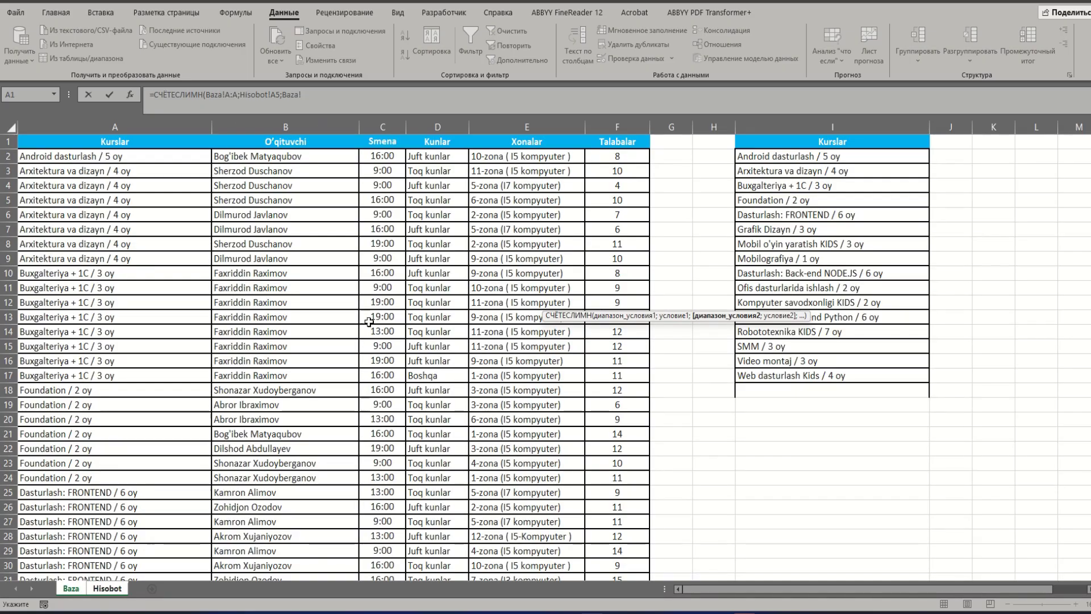
{"action": "left_click", "coordinate": [437, 124]}
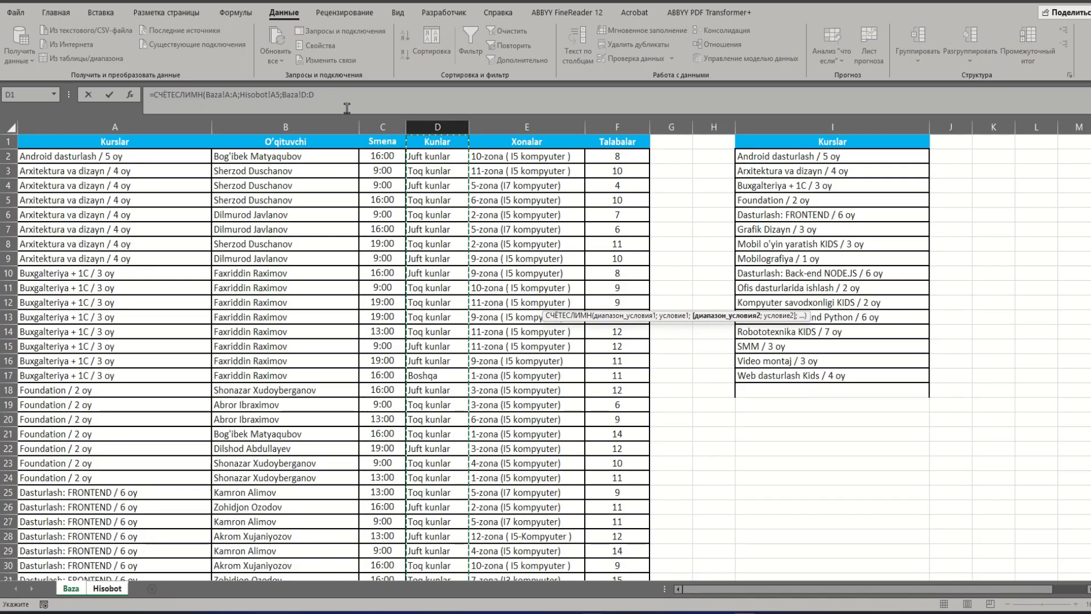
{"action": "left_click", "coordinate": [315, 96]}
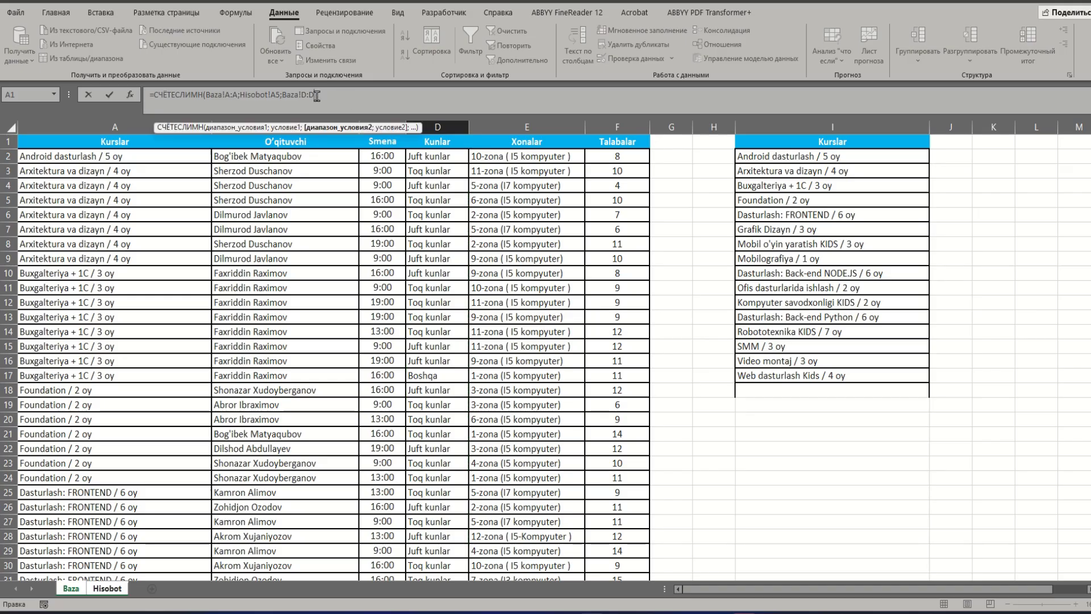
{"action": "type", "text": ";"}
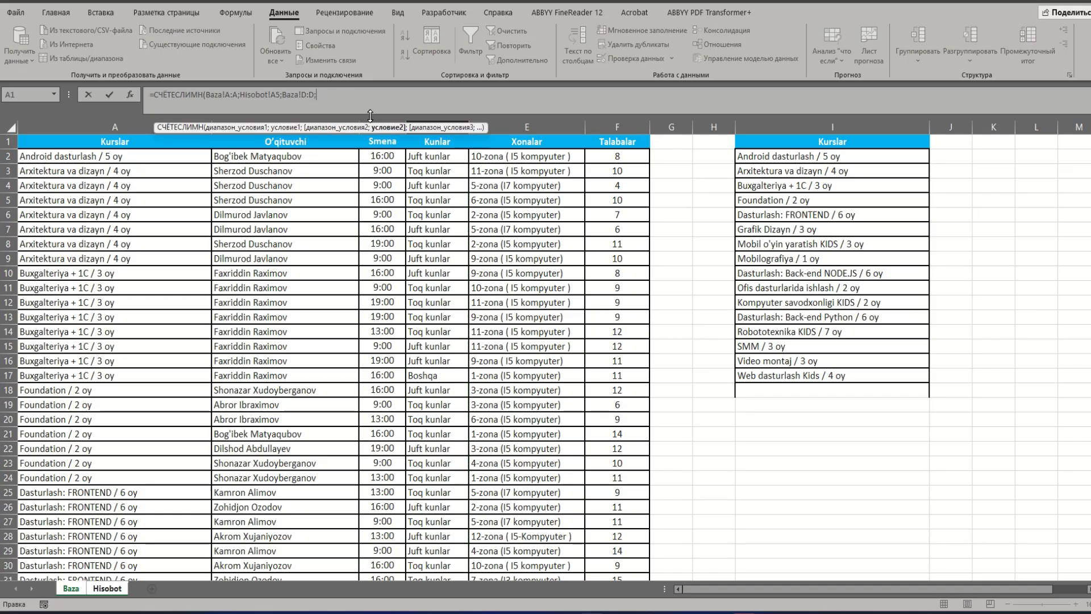
{"action": "left_click", "coordinate": [122, 586]}
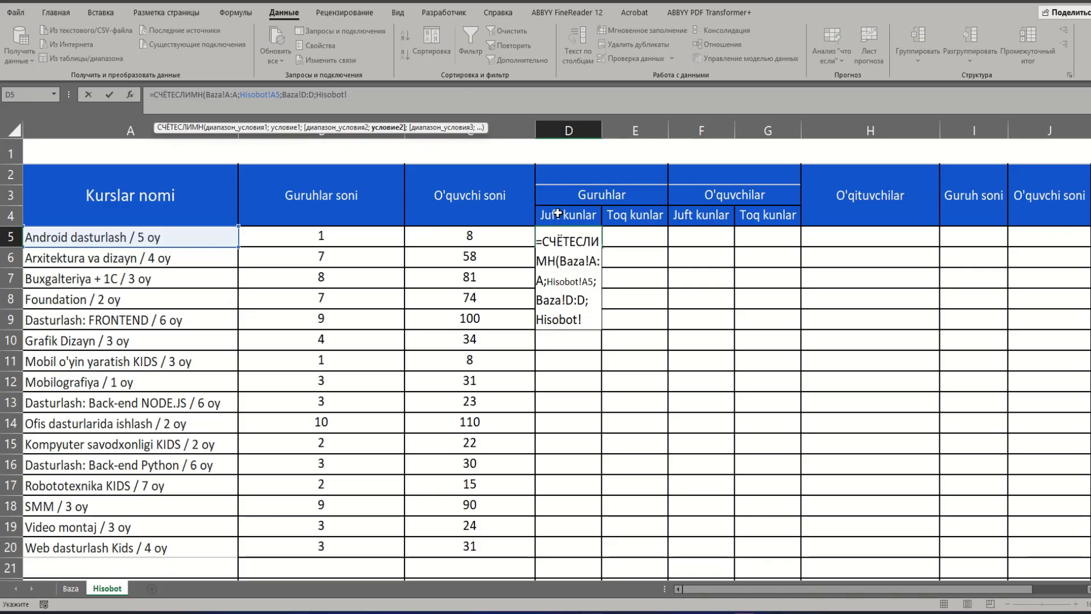
{"action": "left_click", "coordinate": [558, 213]}
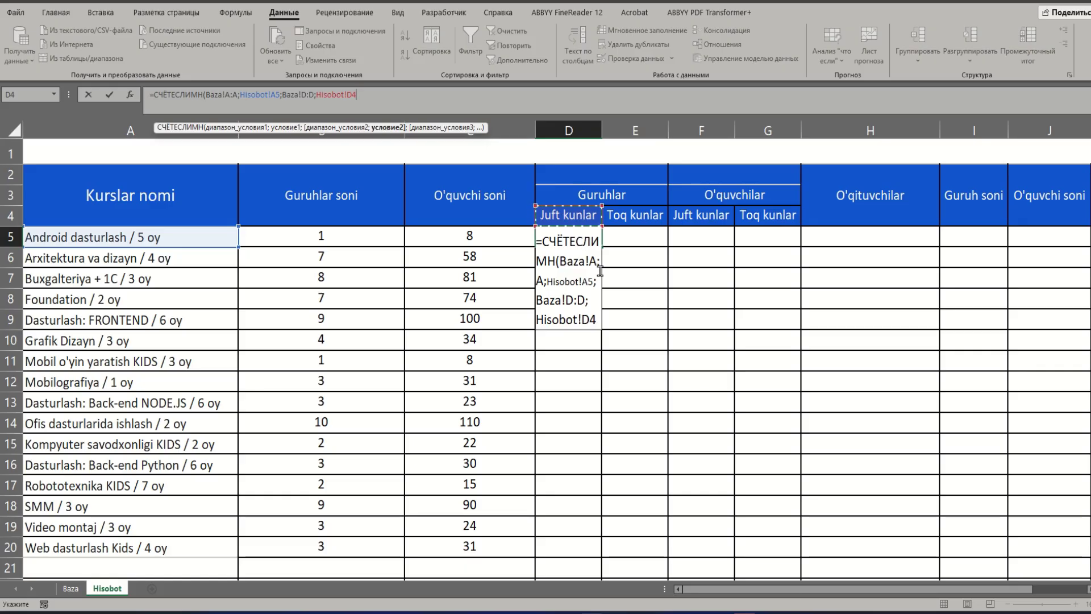
{"action": "key", "text": "Return"}
{"action": "left_click", "coordinate": [585, 237]}
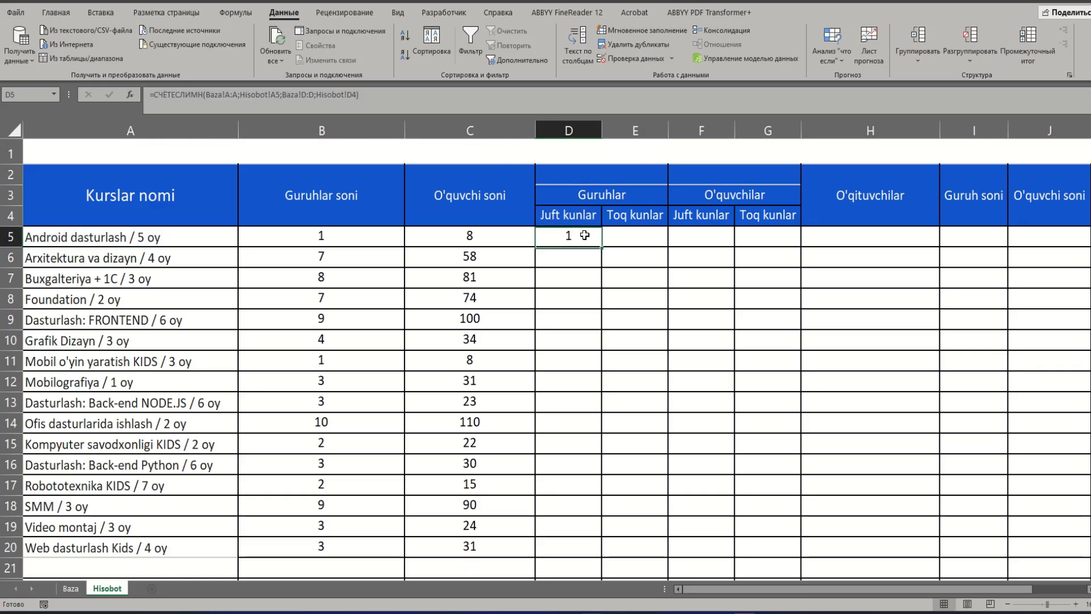
{"action": "double_click", "coordinate": [601, 246]}
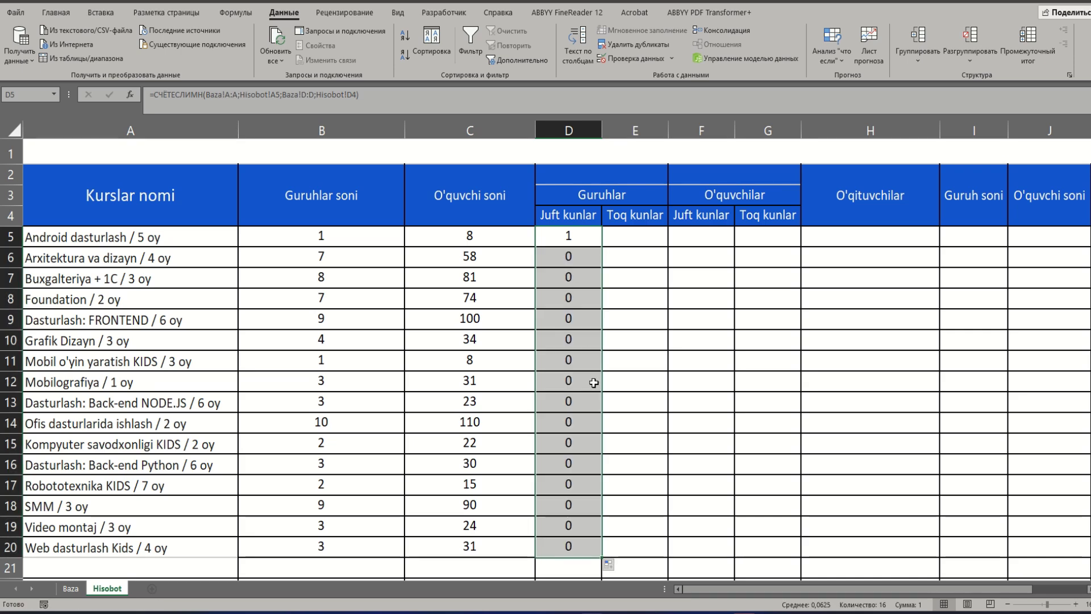
Step: Examine the formulas in D5 and D6 to compare how their criterion references shift between rows
{"action": "left_click", "coordinate": [564, 215]}
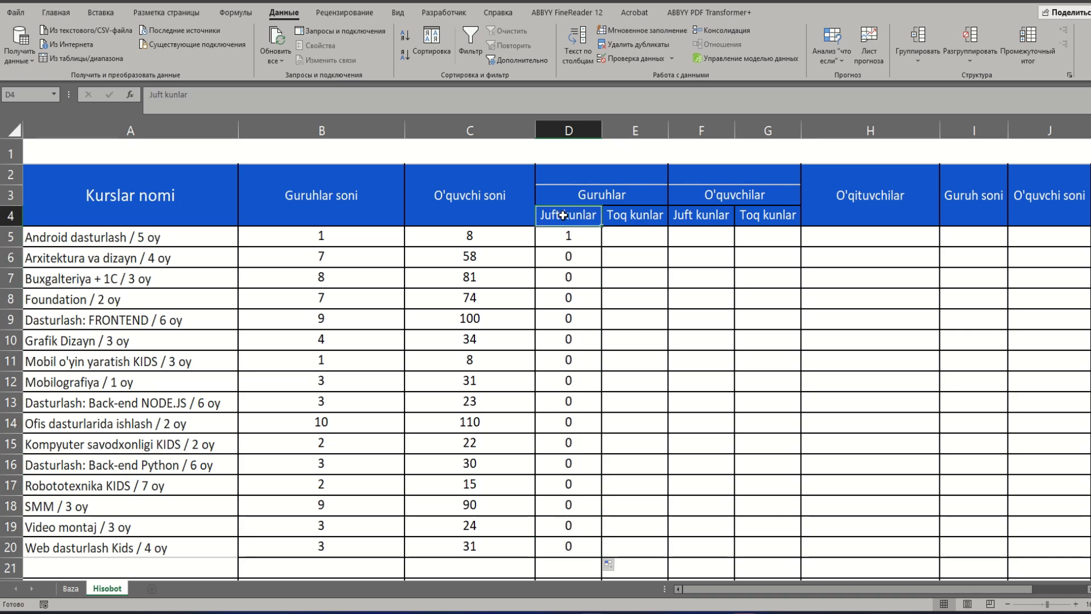
{"action": "double_click", "coordinate": [580, 232]}
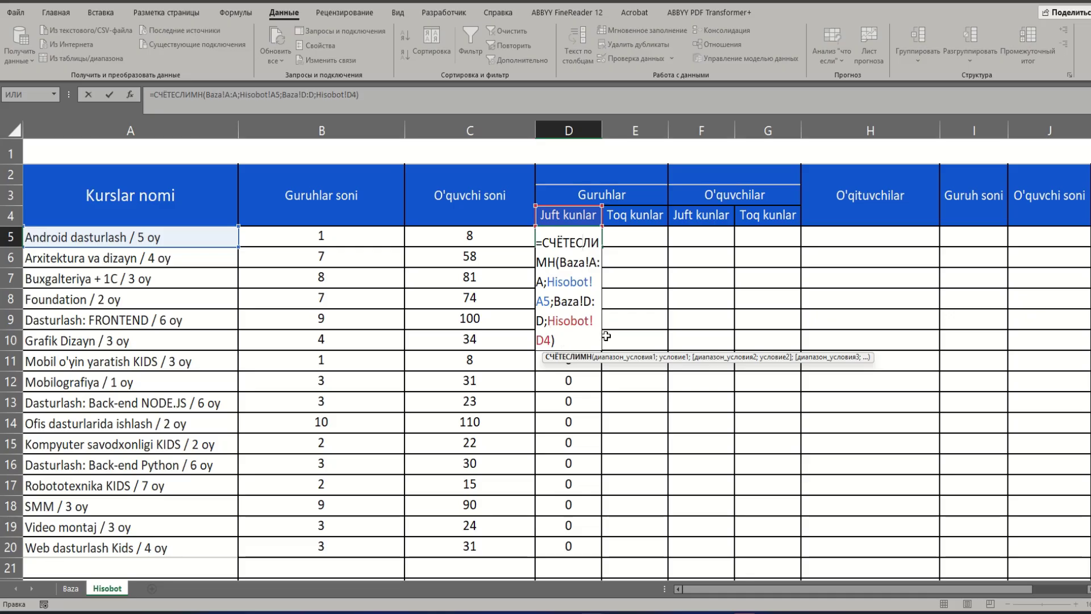
{"action": "key", "text": "Escape"}
{"action": "double_click", "coordinate": [570, 259]}
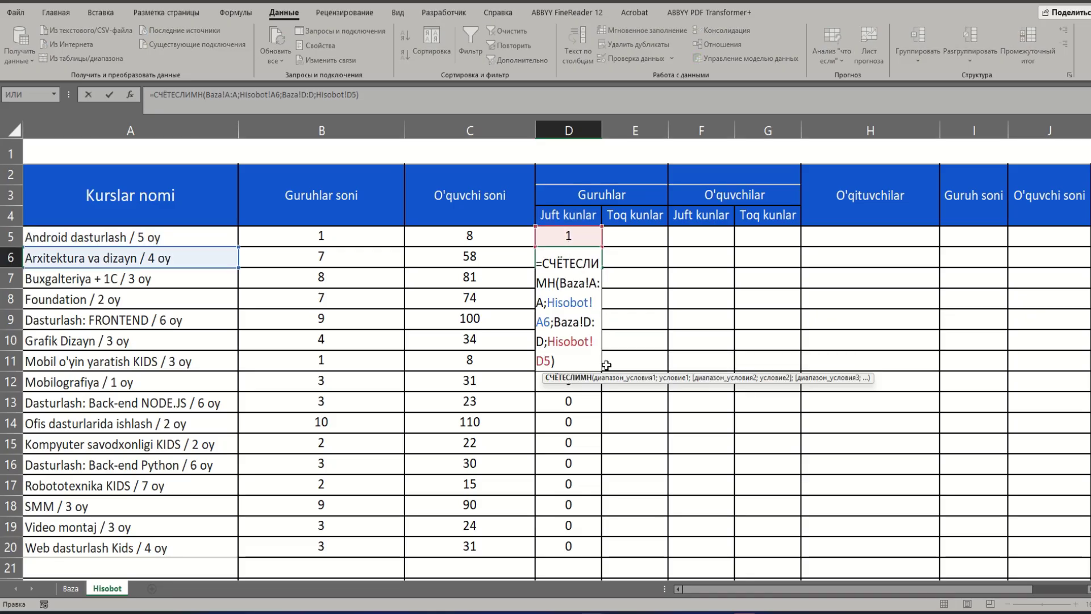
{"action": "key", "text": "Return"}
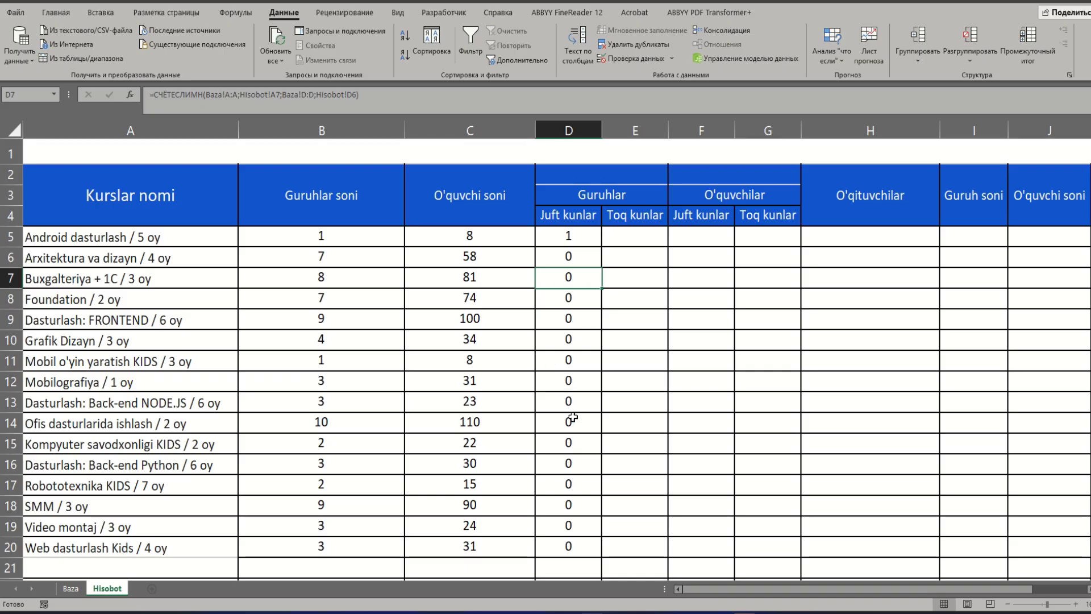
Step: Make the D4 reference in the D5 formula absolute as $D$4 and refill the formula down to D20
{"action": "double_click", "coordinate": [573, 234]}
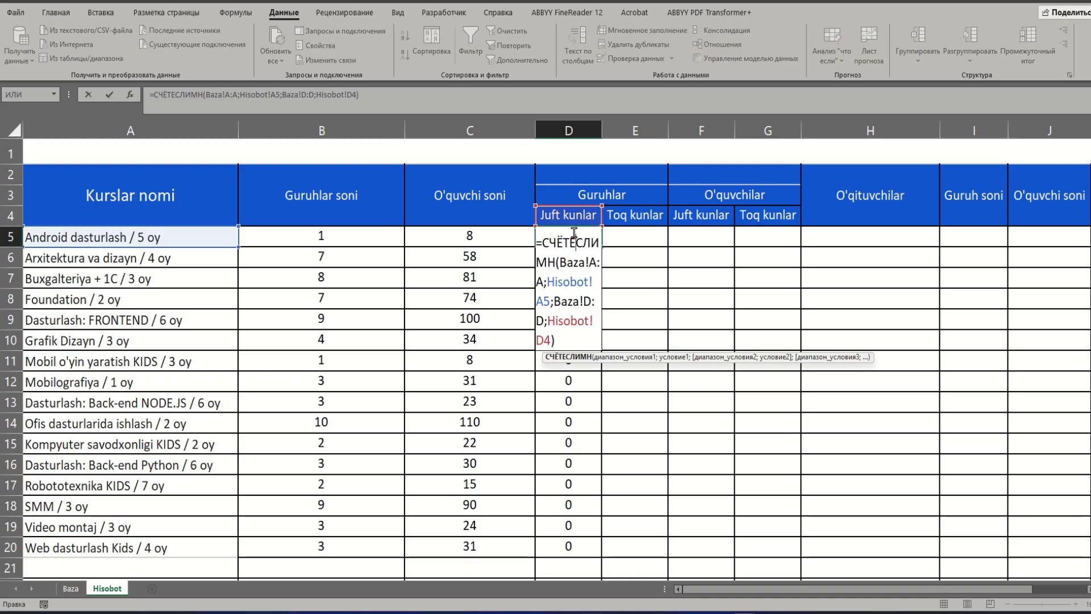
{"action": "left_click", "coordinate": [543, 341]}
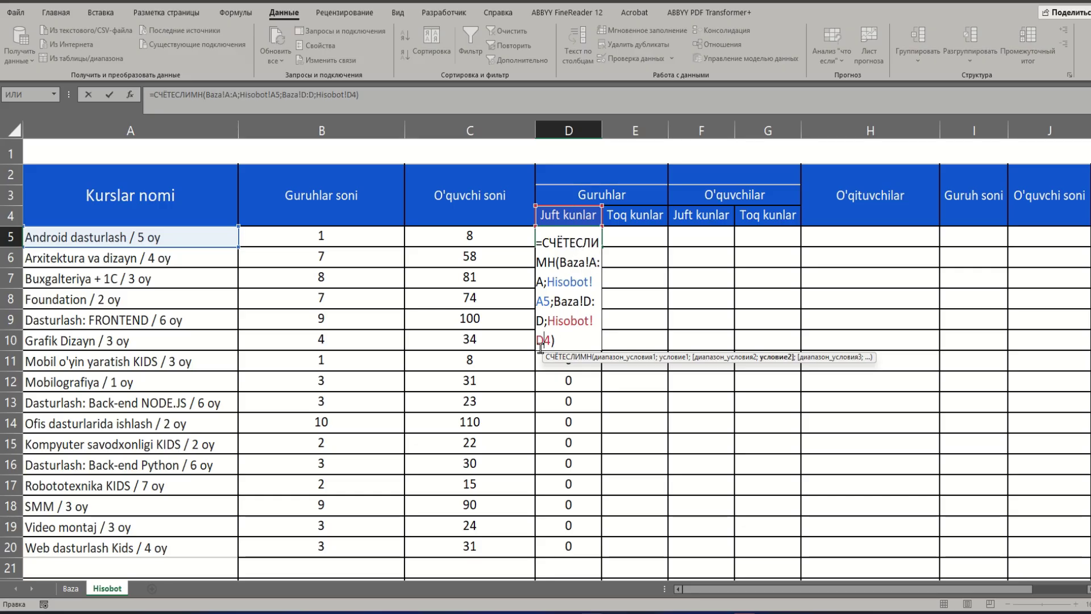
{"action": "key", "text": "F4"}
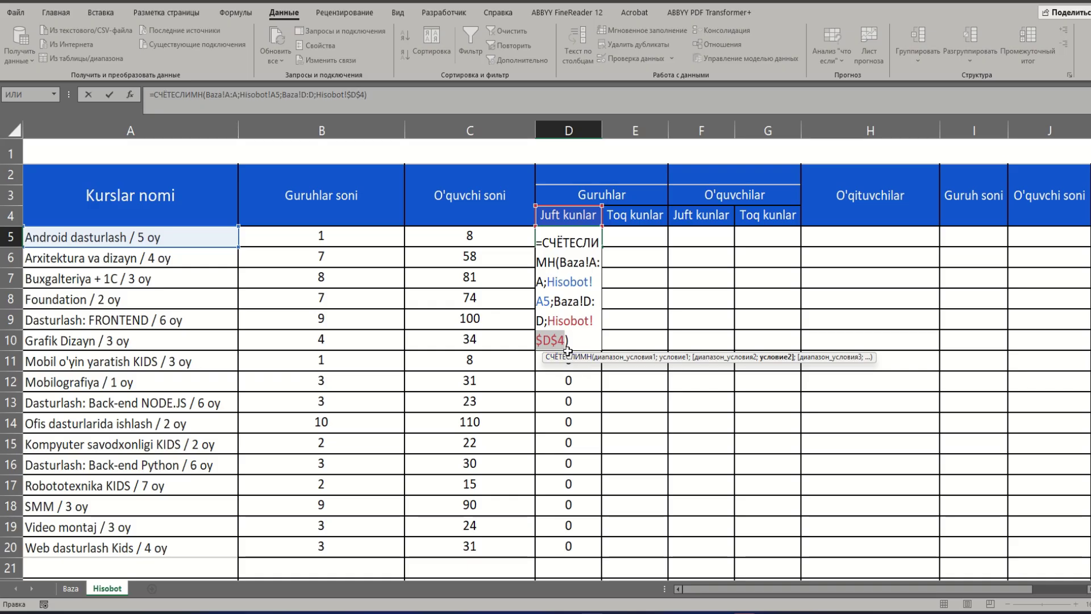
{"action": "key", "text": "Return"}
{"action": "left_click", "coordinate": [569, 236]}
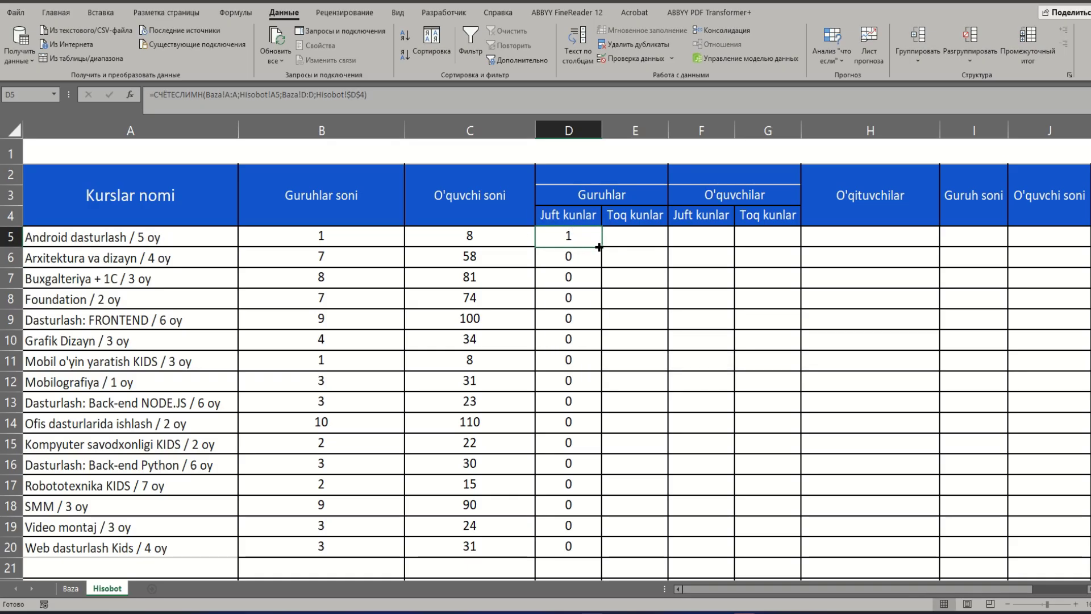
{"action": "left_click_drag", "start_coordinate": [600, 246], "coordinate": [570, 551]}
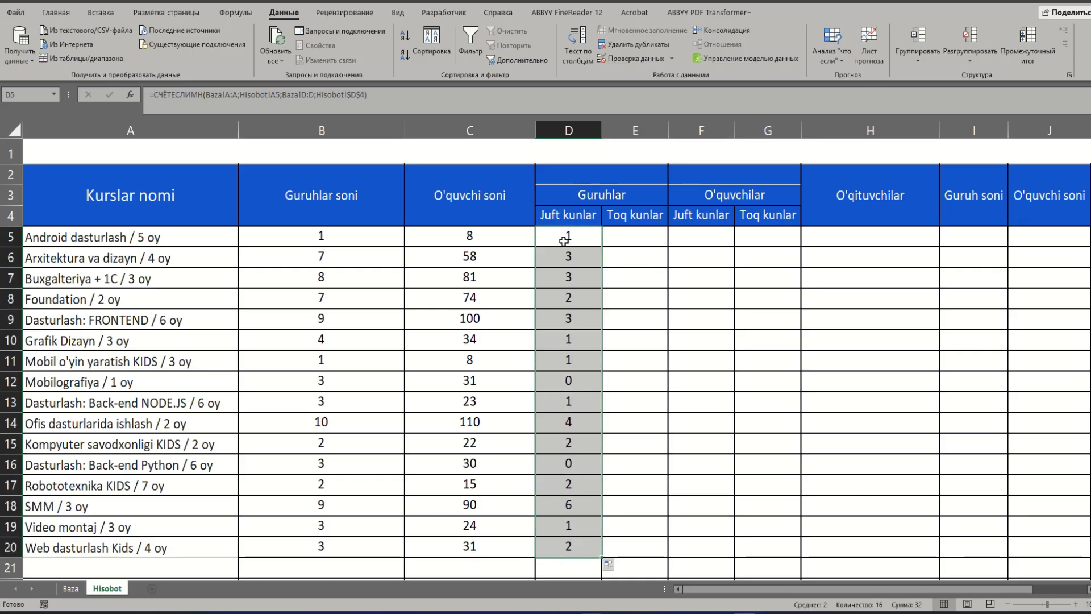
Step: Begin a СЧЁТЕСЛИМН formula in E5 with Baza column A:A as the first condition range and Hisobot!A5 as its criterion
{"action": "double_click", "coordinate": [657, 236]}
{"action": "type", "text": "=сч"}
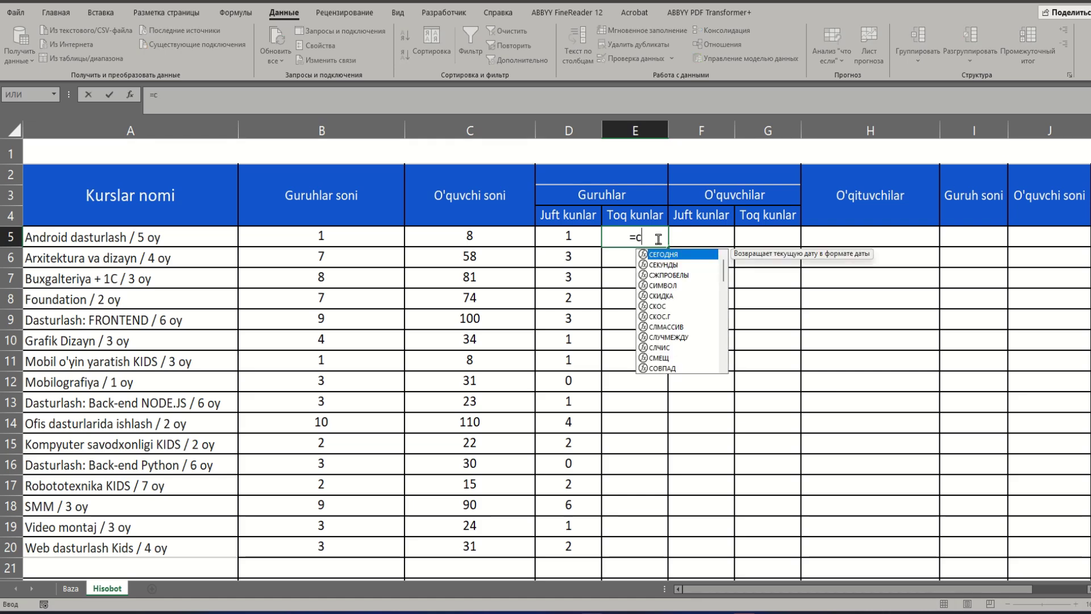
{"action": "key", "text": "Down"}
{"action": "key", "text": "Down"}
{"action": "key", "text": "Tab"}
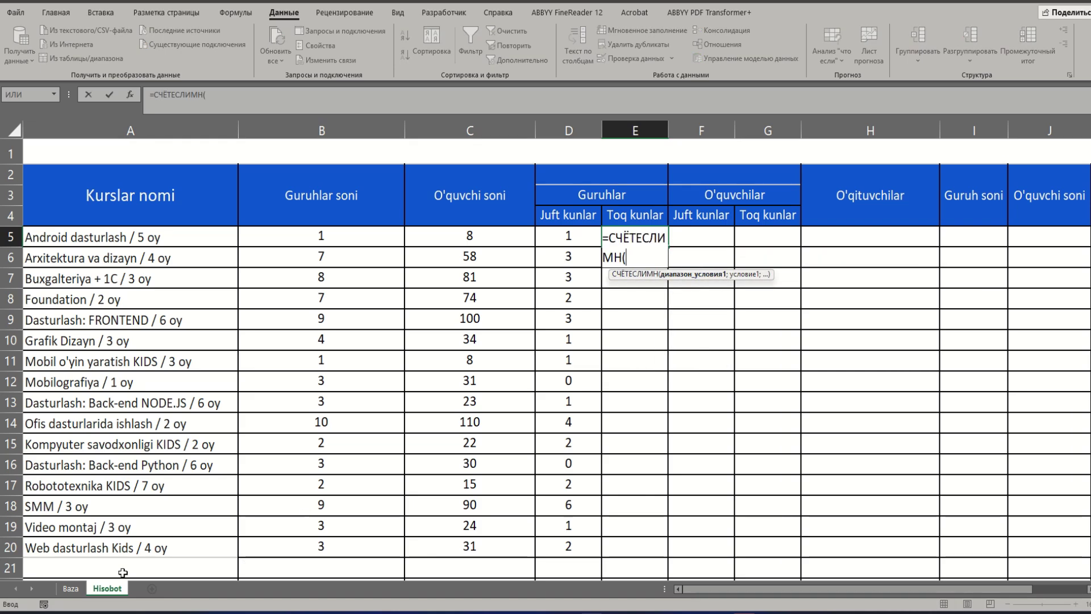
{"action": "left_click", "coordinate": [71, 588]}
{"action": "left_click", "coordinate": [109, 122]}
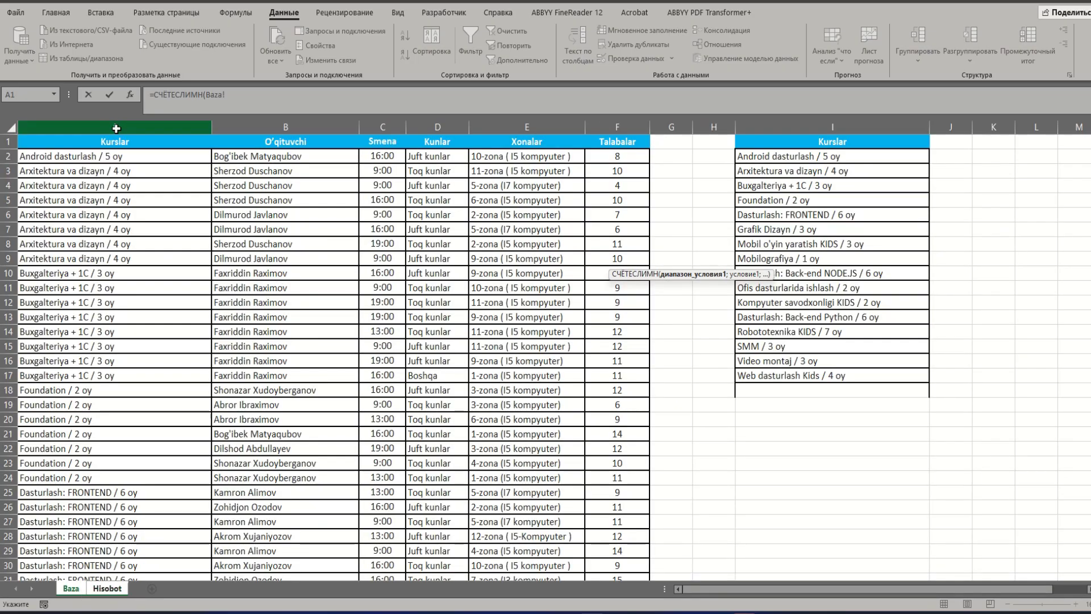
{"action": "type", "text": ";"}
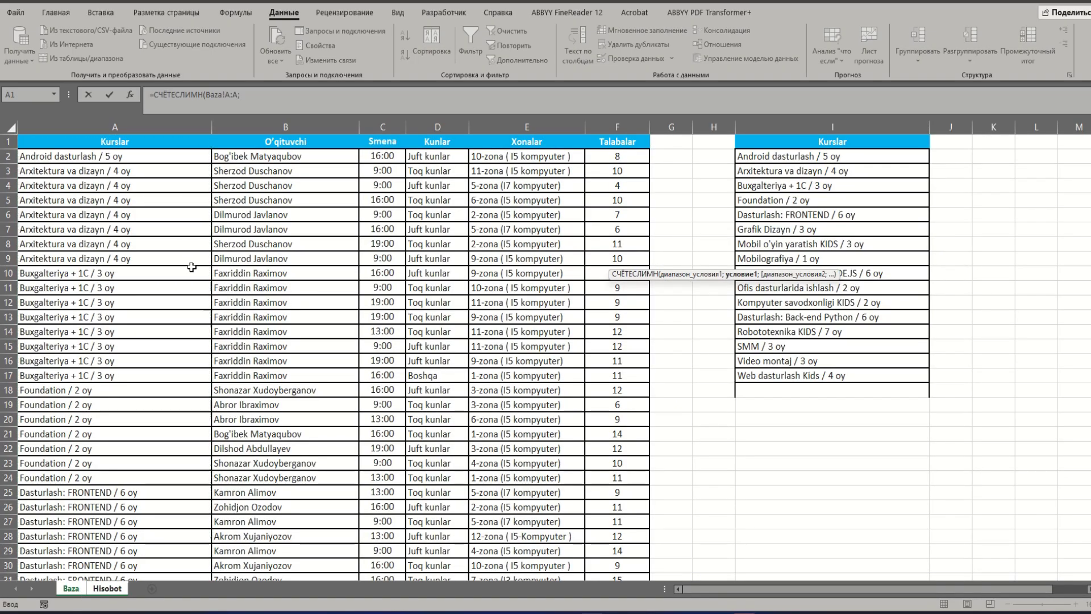
{"action": "left_click", "coordinate": [115, 589]}
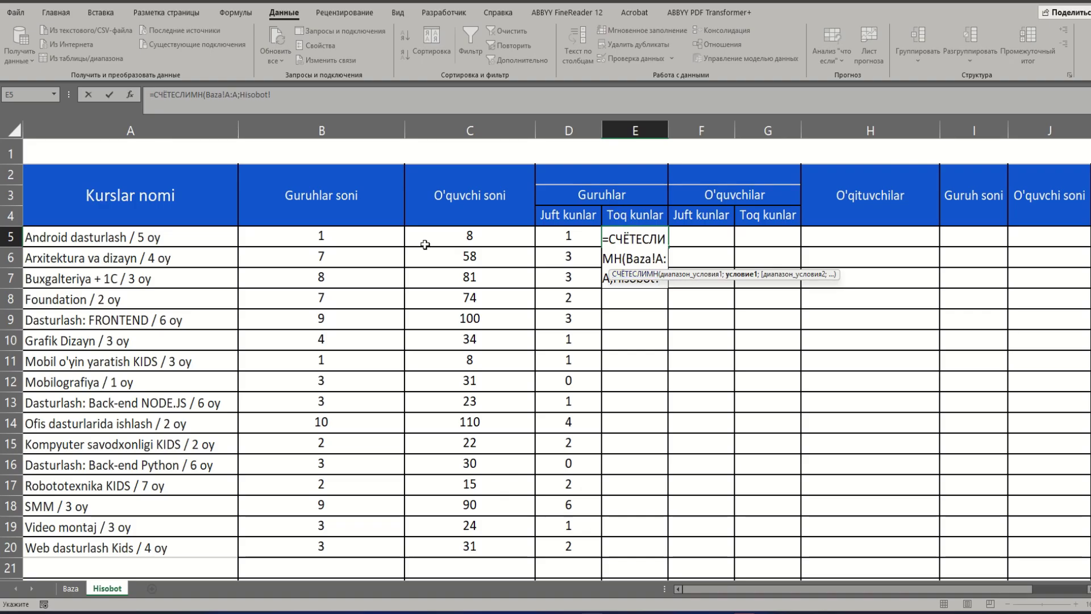
{"action": "left_click", "coordinate": [136, 231]}
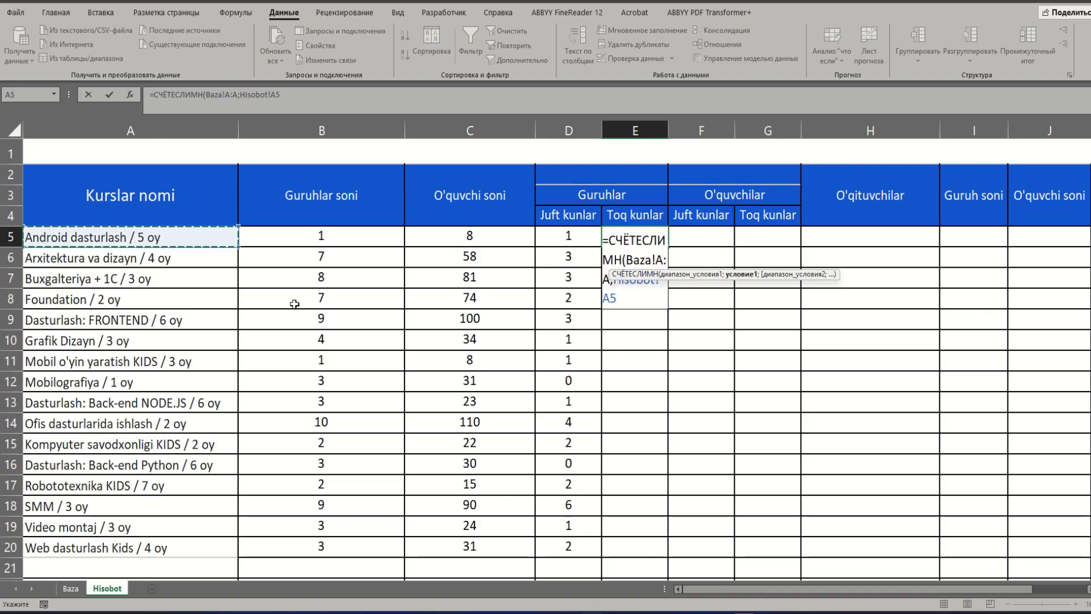
{"action": "type", "text": ";"}
Step: Add Baza!D:D as the second condition range of the E5 formula and Hisobot!E4 as its criterion
{"action": "left_click", "coordinate": [71, 588]}
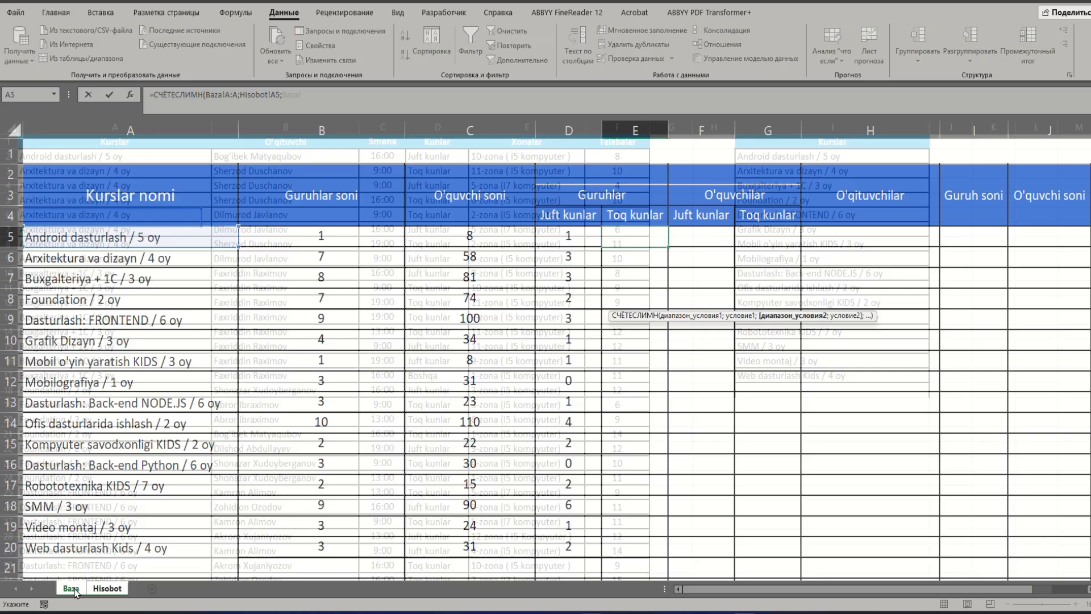
{"action": "left_click", "coordinate": [436, 128]}
{"action": "type", "text": ";"}
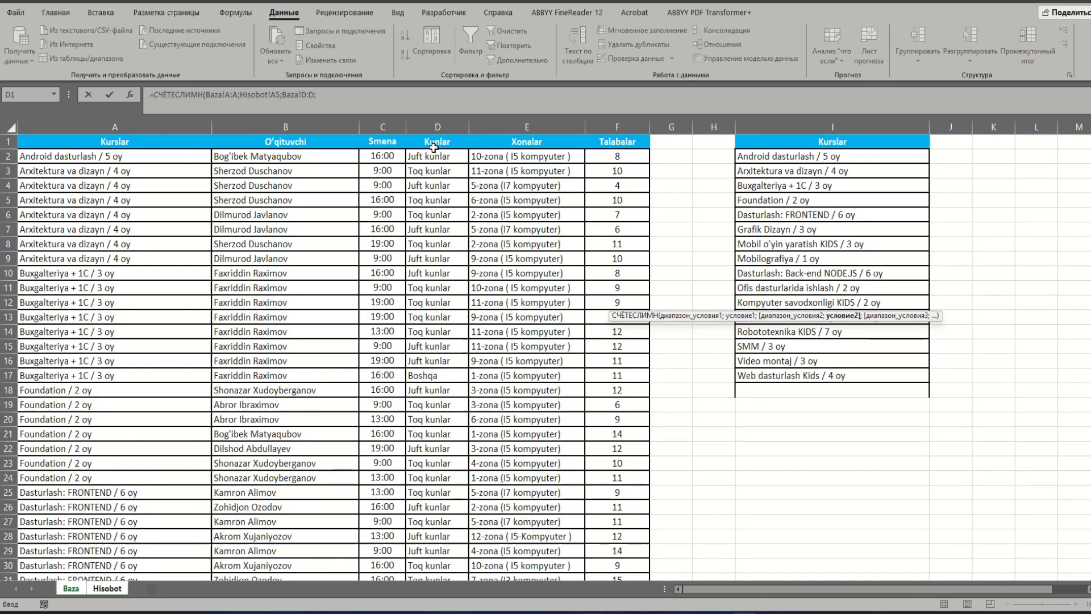
{"action": "left_click", "coordinate": [108, 588]}
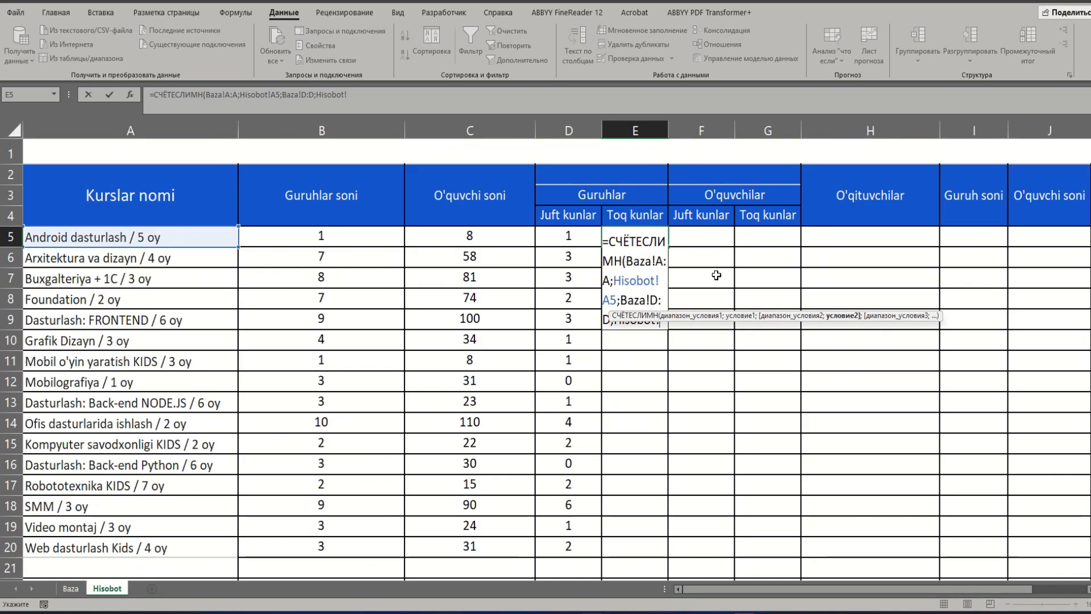
{"action": "left_click", "coordinate": [645, 216]}
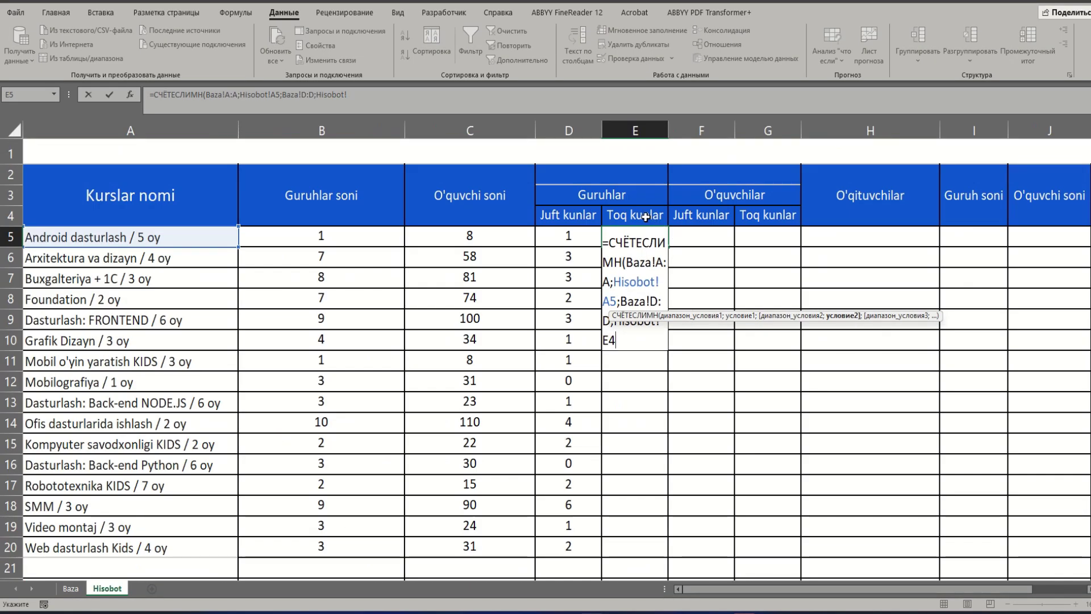
Step: Make the E4 reference absolute as $E$4, complete the E5 formula and fill it down to E20
{"action": "left_click", "coordinate": [625, 345]}
{"action": "key", "text": "F4"}
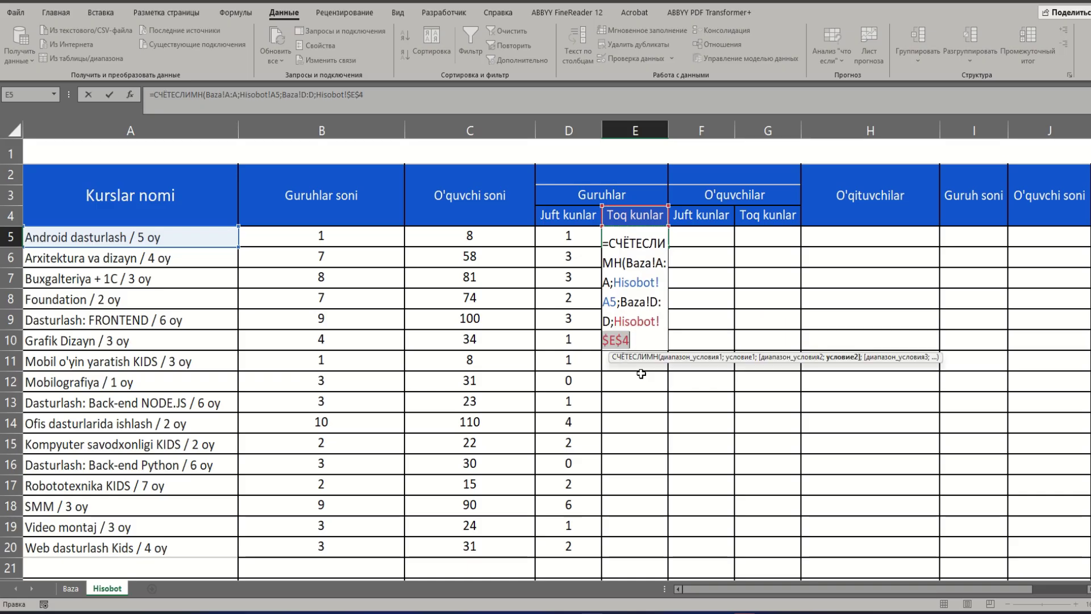
{"action": "left_click", "coordinate": [648, 336]}
{"action": "type", "text": ")"}
{"action": "key", "text": "Return"}
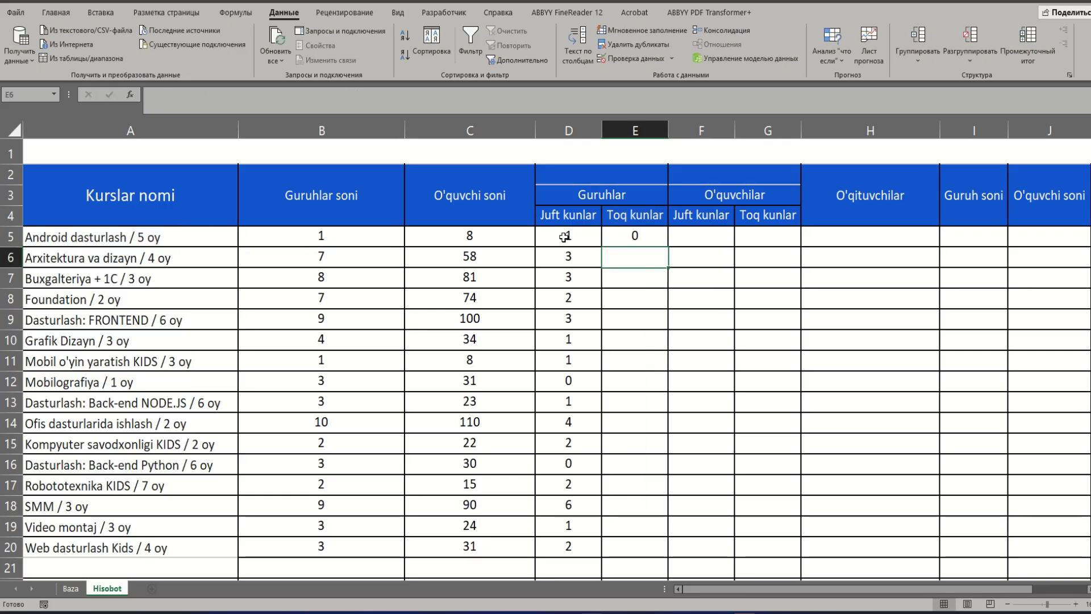
{"action": "left_click", "coordinate": [649, 238]}
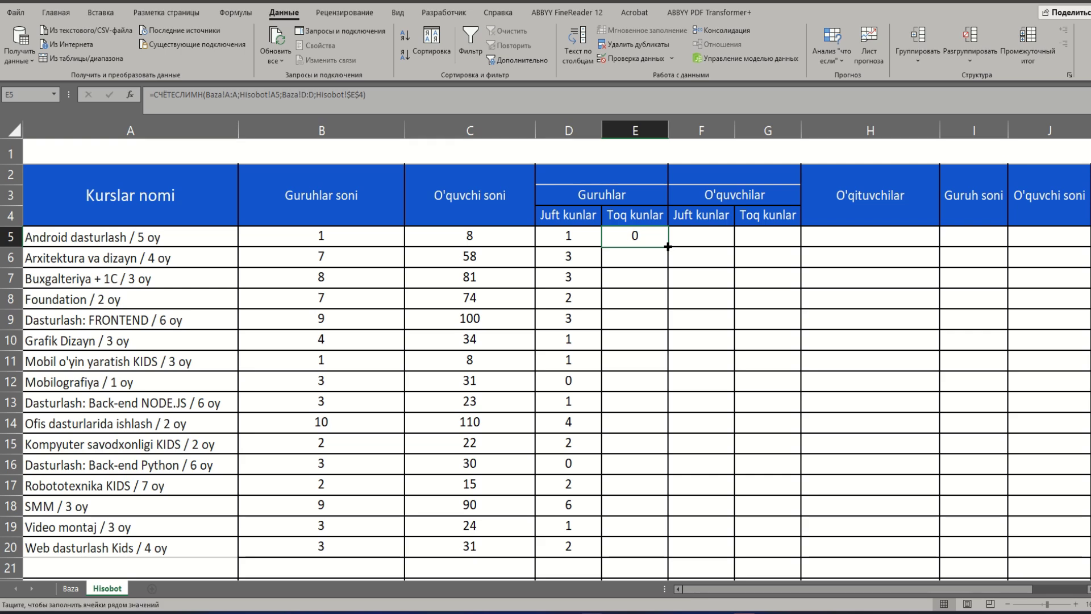
{"action": "double_click", "coordinate": [668, 246]}
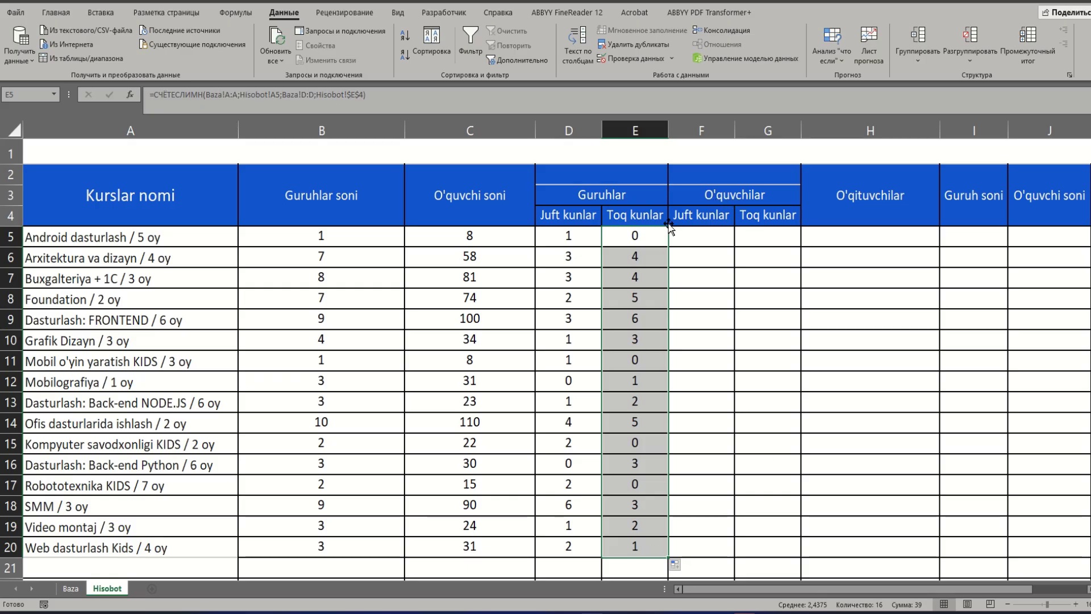
Step: Begin a СУММЕСЛИМН formula in F5 with the Talabalar column Baza!F:F as the sum range
{"action": "left_click", "coordinate": [707, 239]}
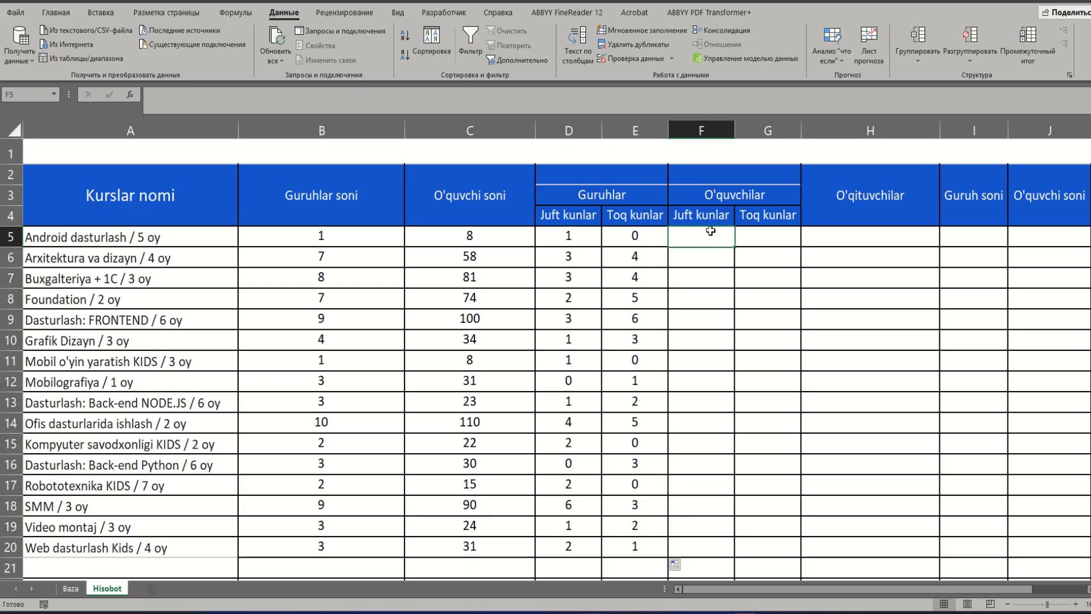
{"action": "type", "text": "="}
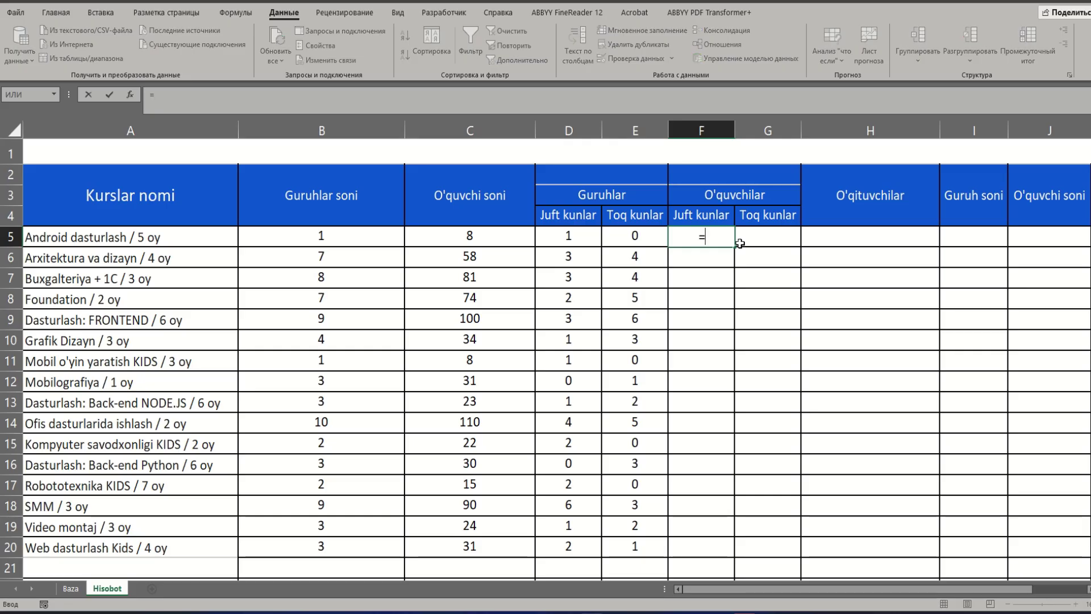
{"action": "type", "text": "cму"}
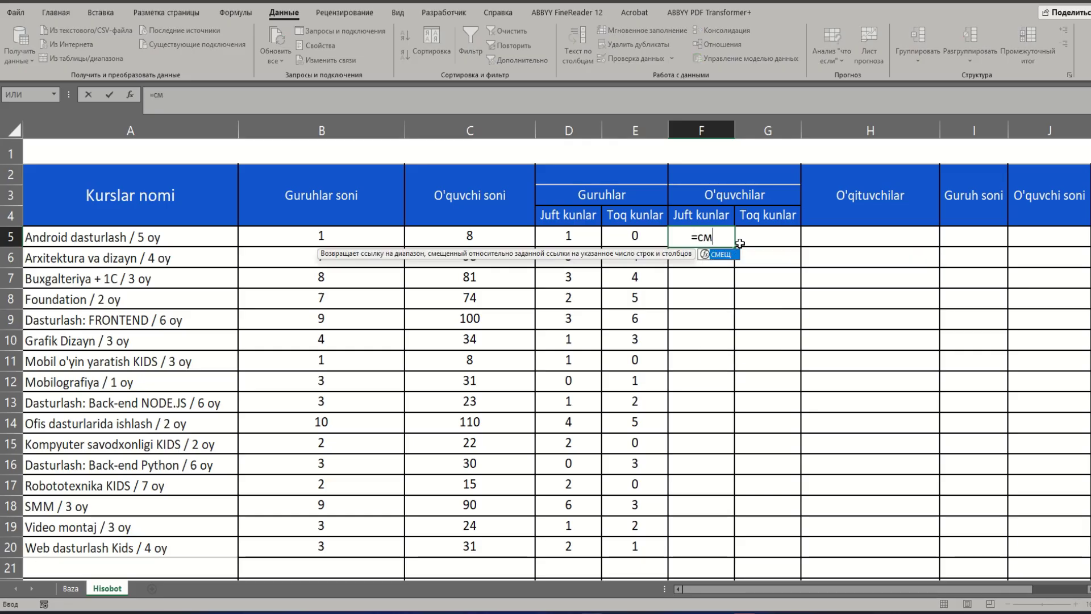
{"action": "key", "text": "BackSpace"}
{"action": "key", "text": "BackSpace"}
{"action": "type", "text": "ум"}
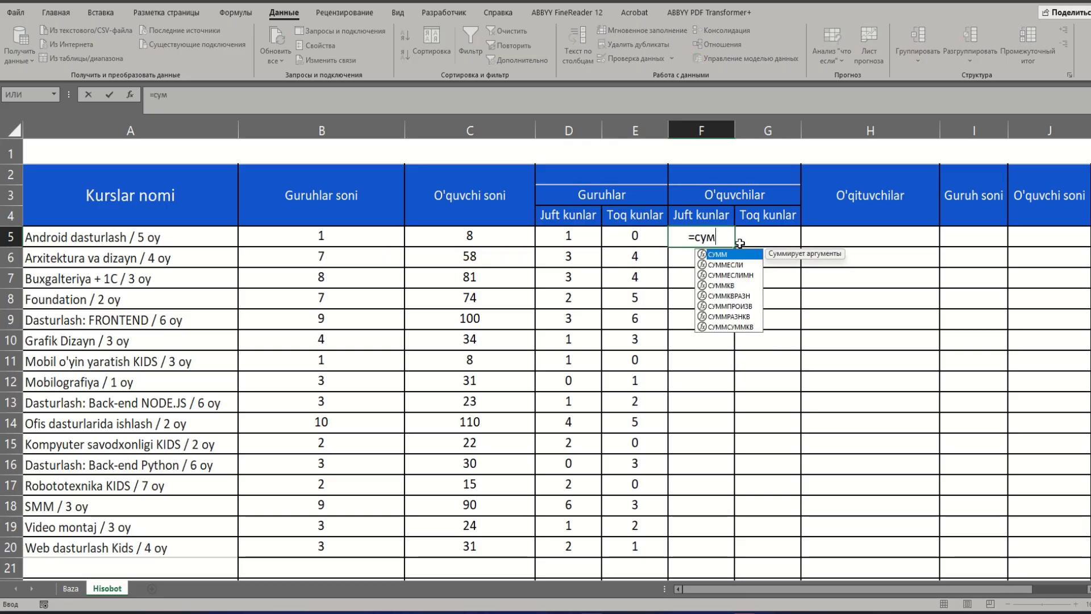
{"action": "double_click", "coordinate": [735, 275]}
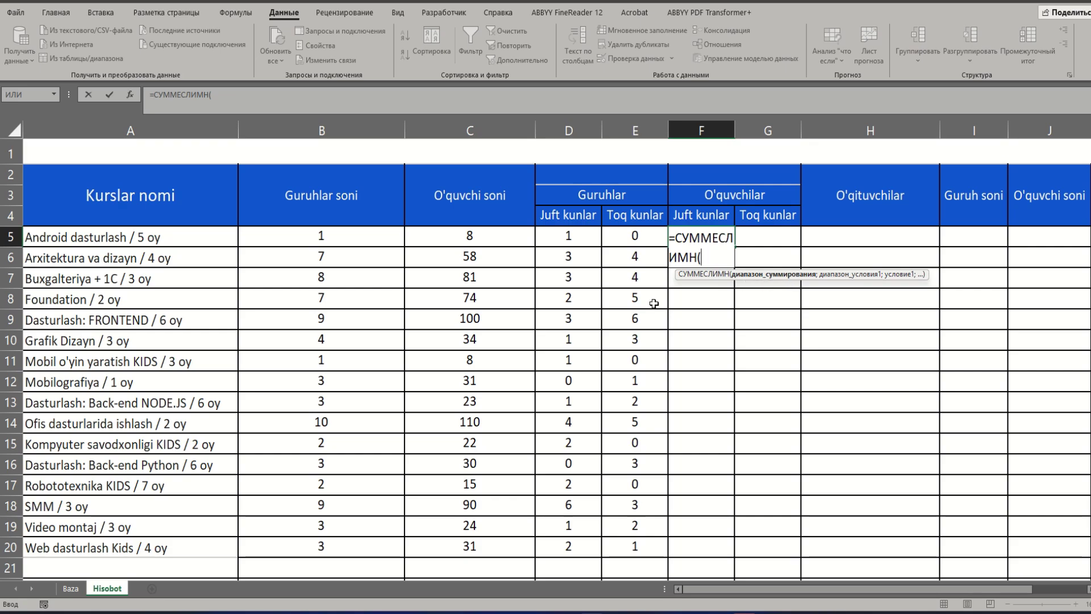
{"action": "left_click", "coordinate": [70, 588]}
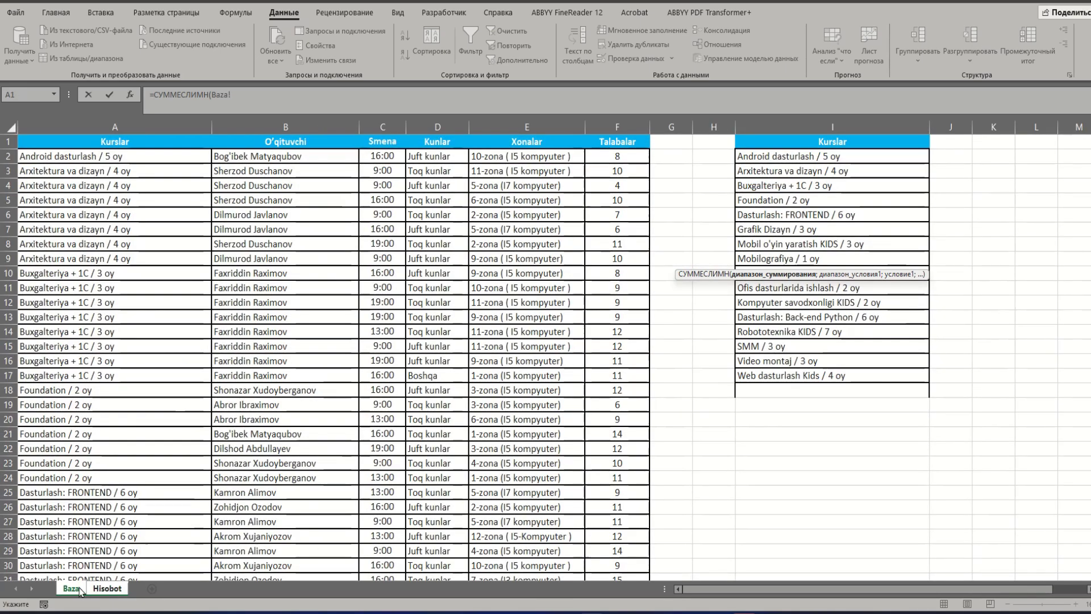
{"action": "left_click", "coordinate": [627, 125]}
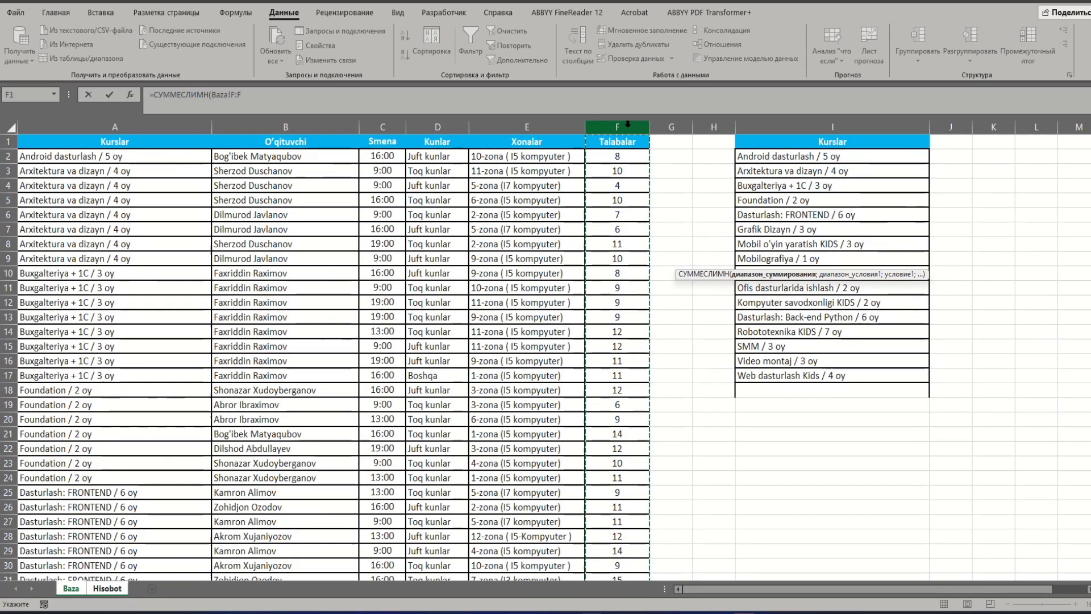
{"action": "type", "text": ";"}
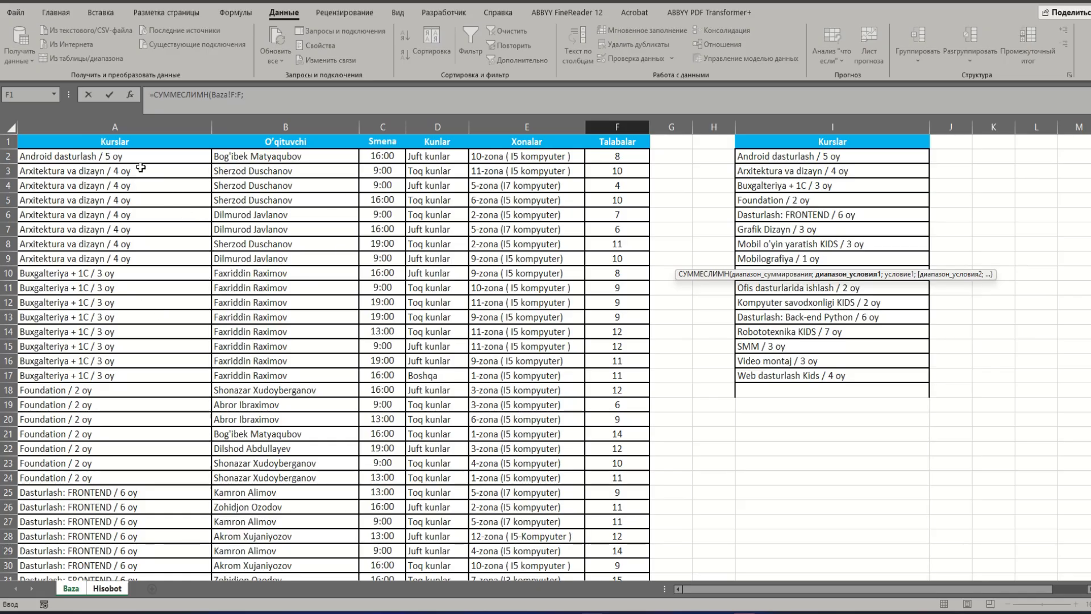
Step: Add Baza!A:A as the first condition range of the F5 formula and Hisobot!A5 as its criterion
{"action": "left_click", "coordinate": [116, 126]}
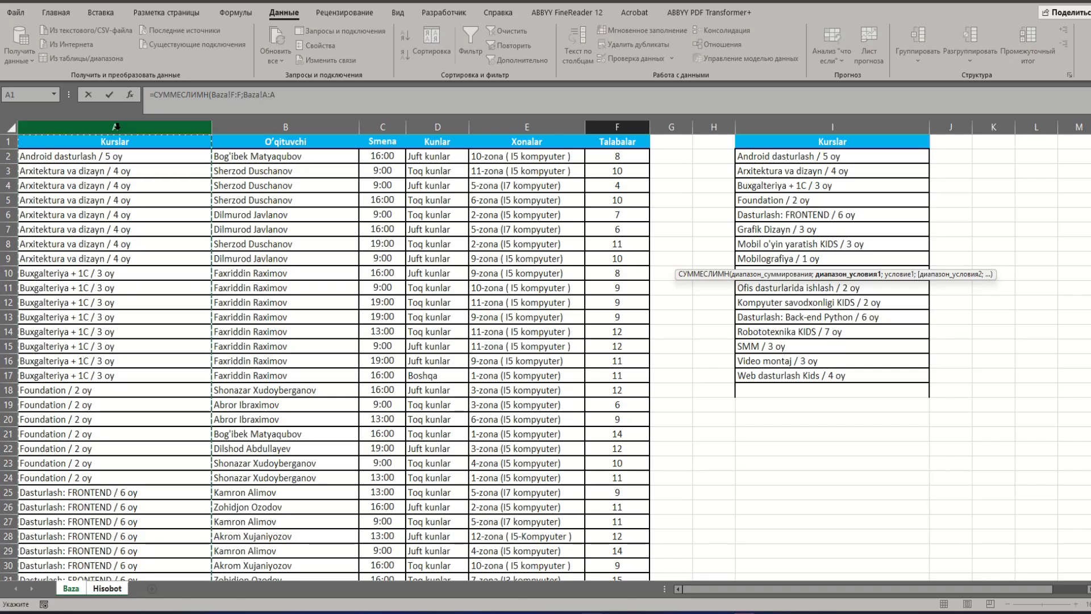
{"action": "type", "text": ";"}
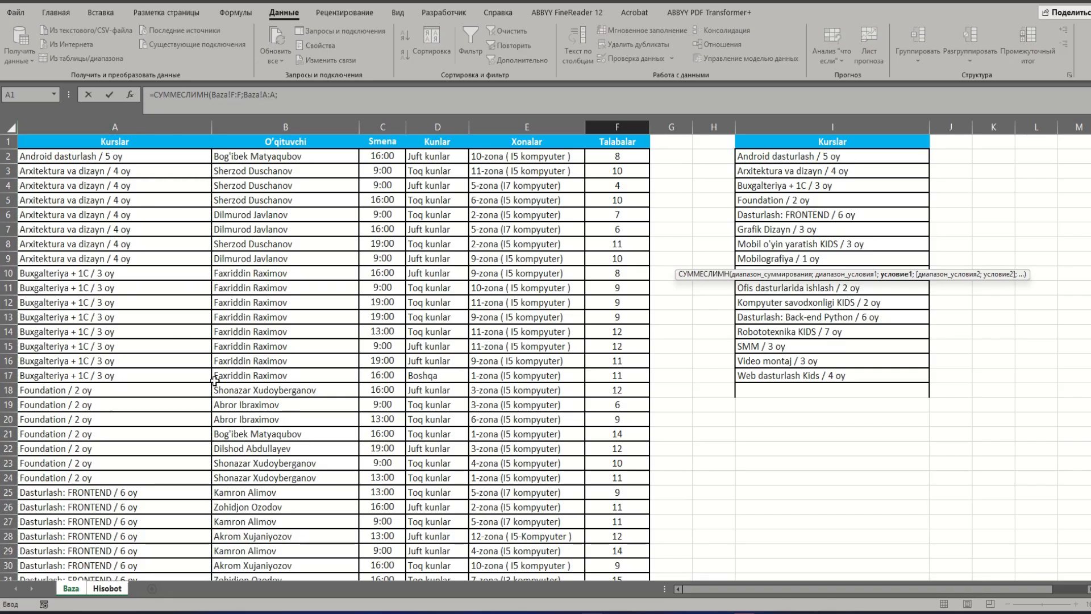
{"action": "left_click", "coordinate": [122, 588]}
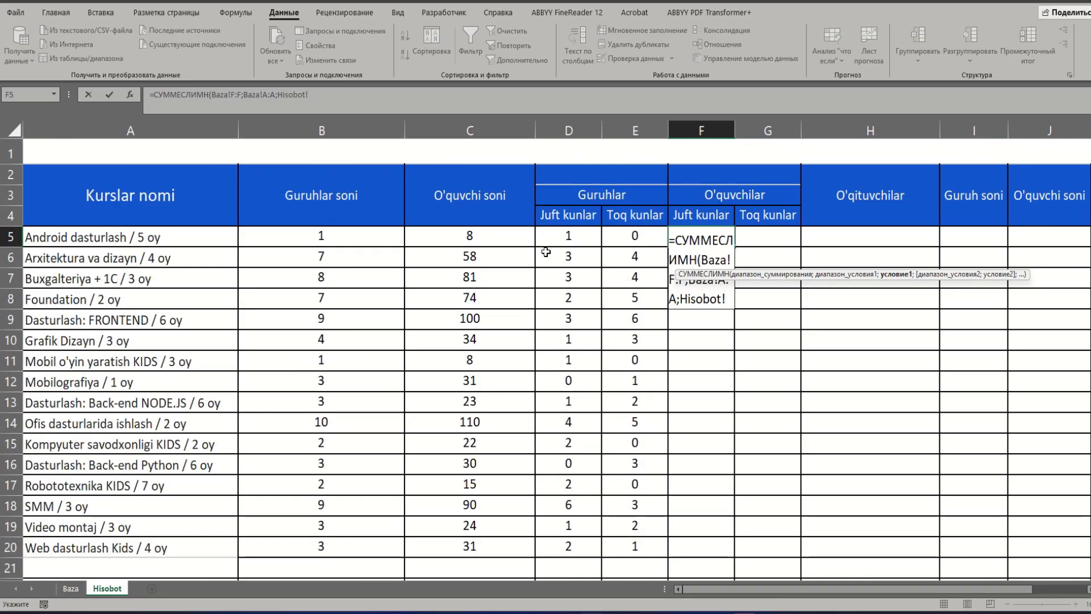
{"action": "left_click", "coordinate": [145, 241]}
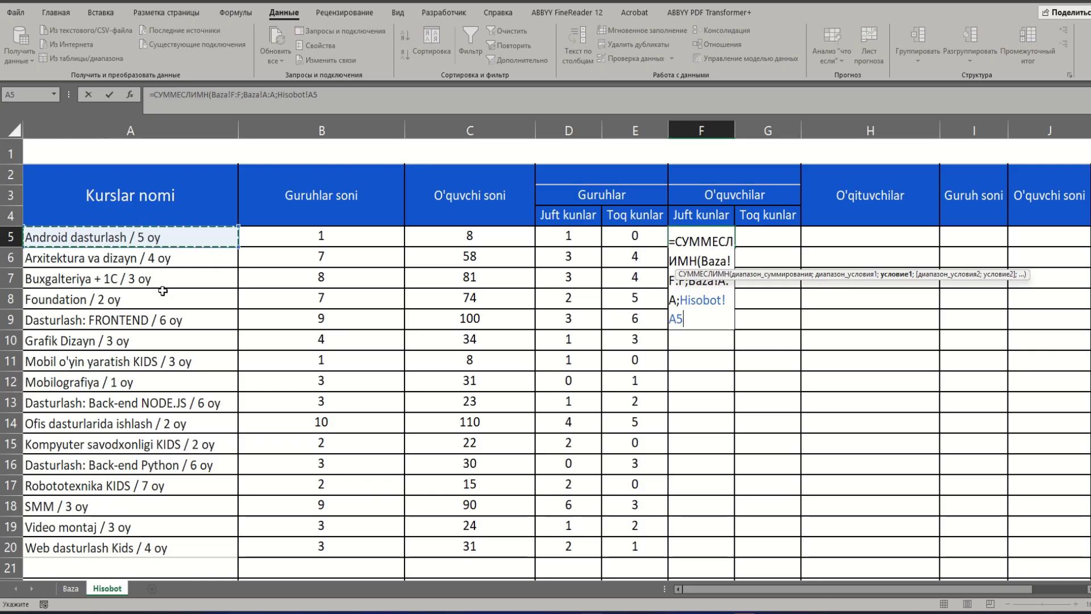
{"action": "type", "text": ";"}
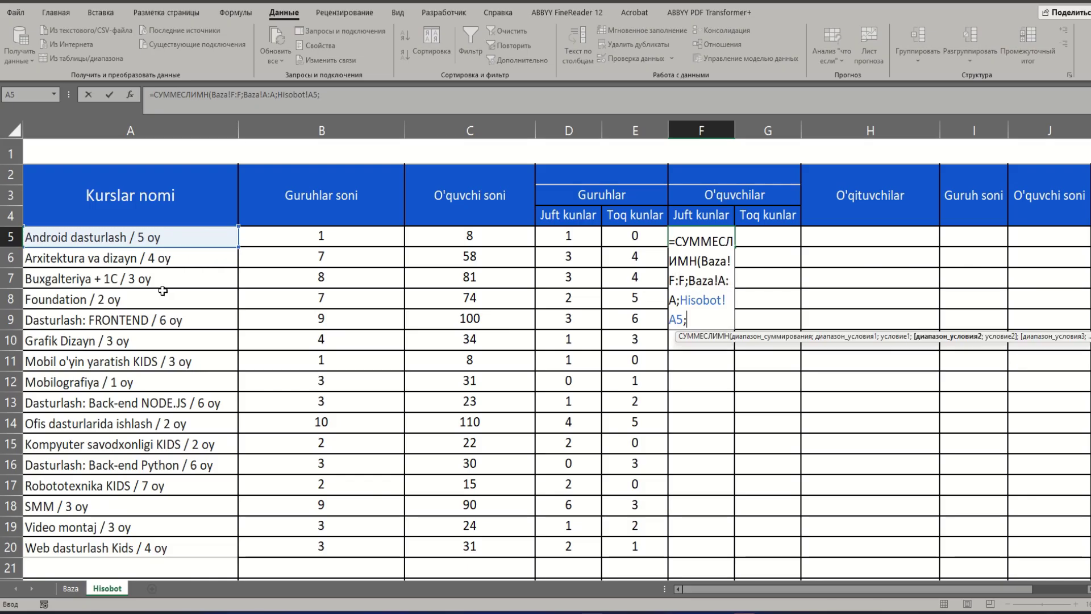
Step: Complete the F5 formula with Baza!D:D as second condition range and the absolute reference Hisobot!$F$4 as its criterion
{"action": "left_click", "coordinate": [77, 590]}
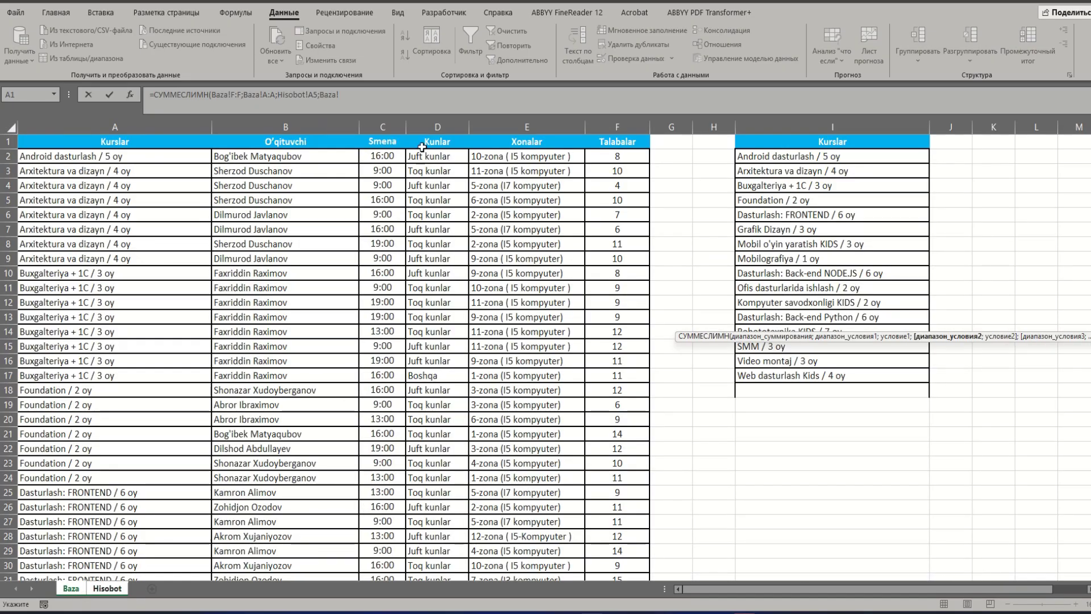
{"action": "left_click", "coordinate": [424, 126]}
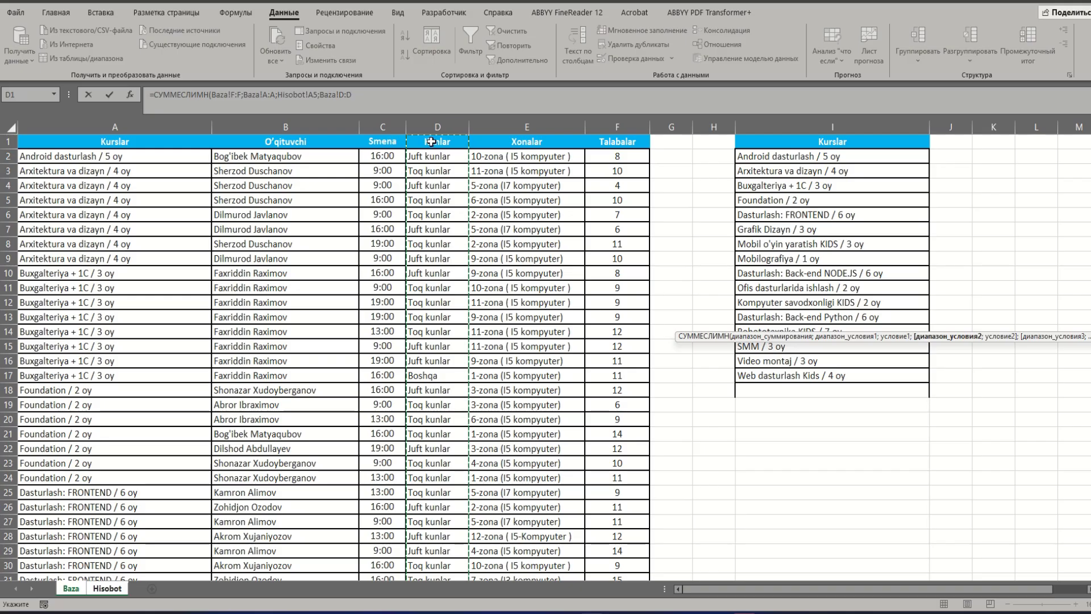
{"action": "type", "text": ";"}
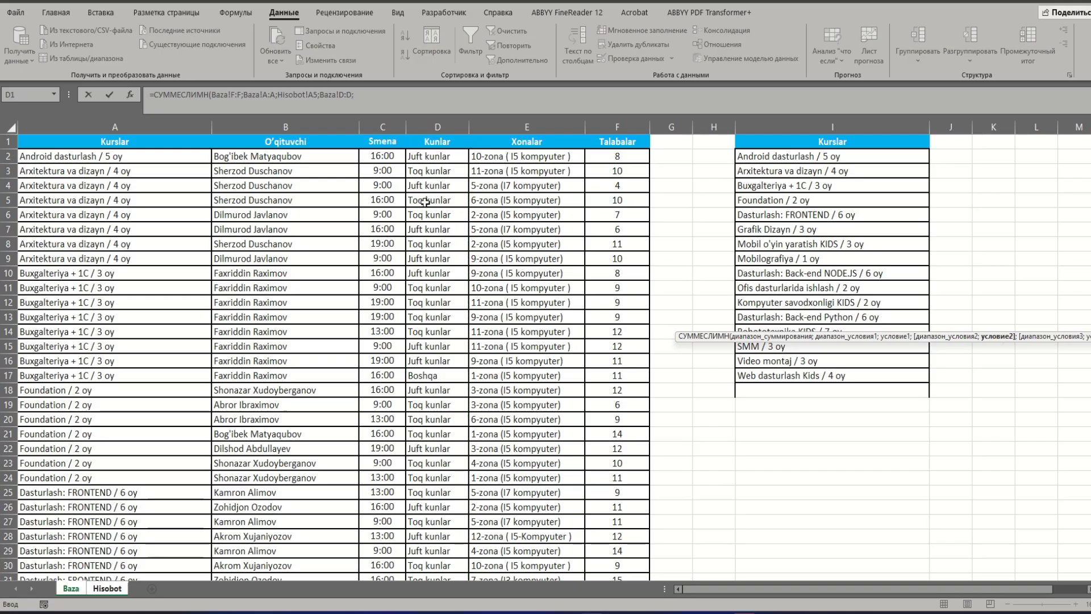
{"action": "left_click", "coordinate": [107, 588]}
{"action": "left_click", "coordinate": [707, 215]}
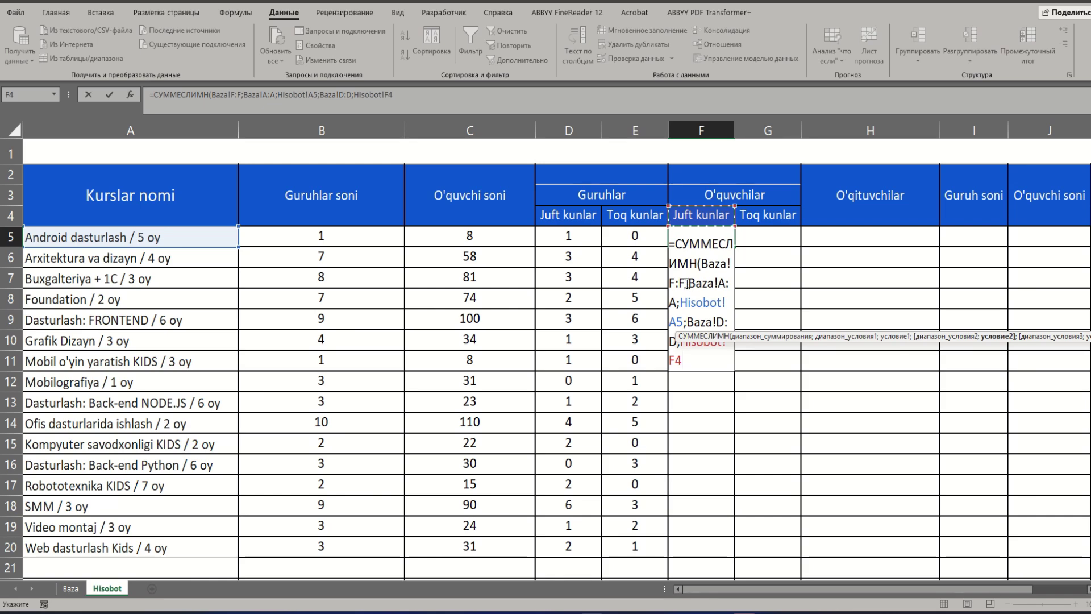
{"action": "key", "text": "F4"}
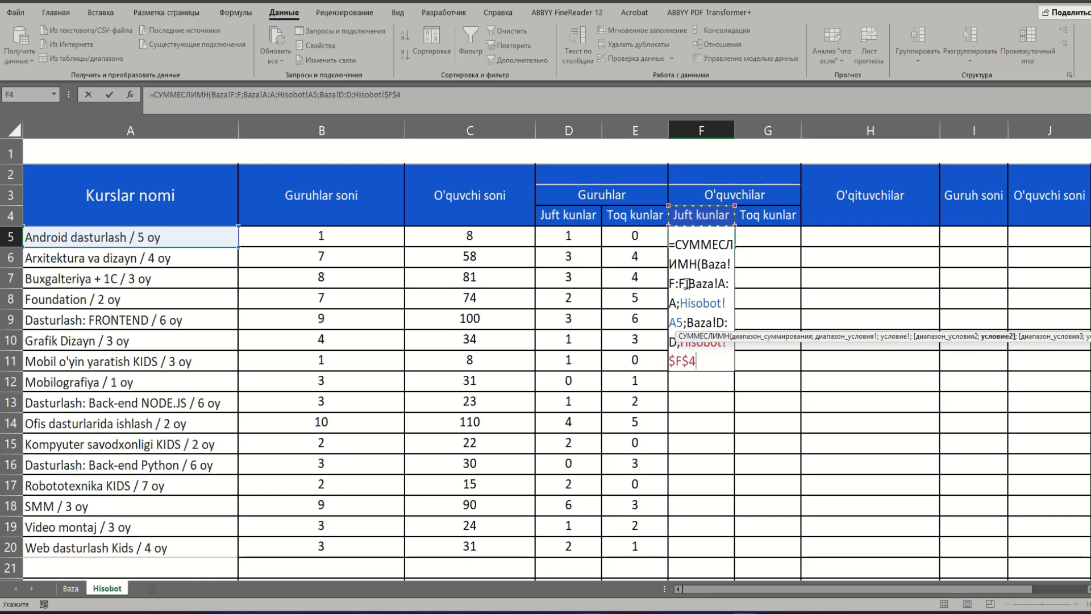
{"action": "type", "text": ")"}
{"action": "key", "text": "Return"}
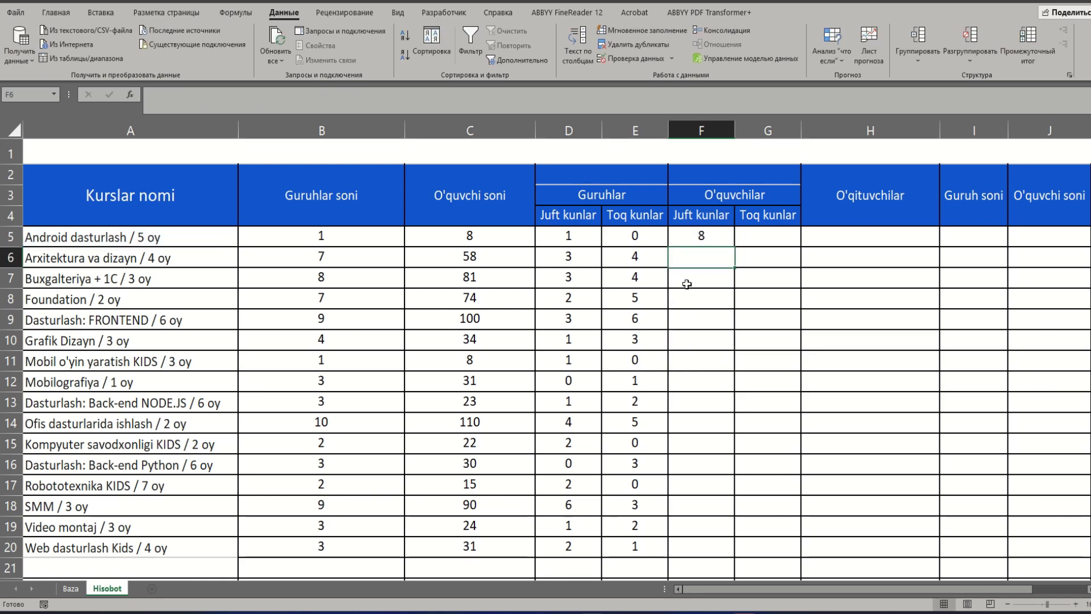
Step: Check the formula in D5, and fill the F5 formula down to F20
{"action": "left_click", "coordinate": [700, 235]}
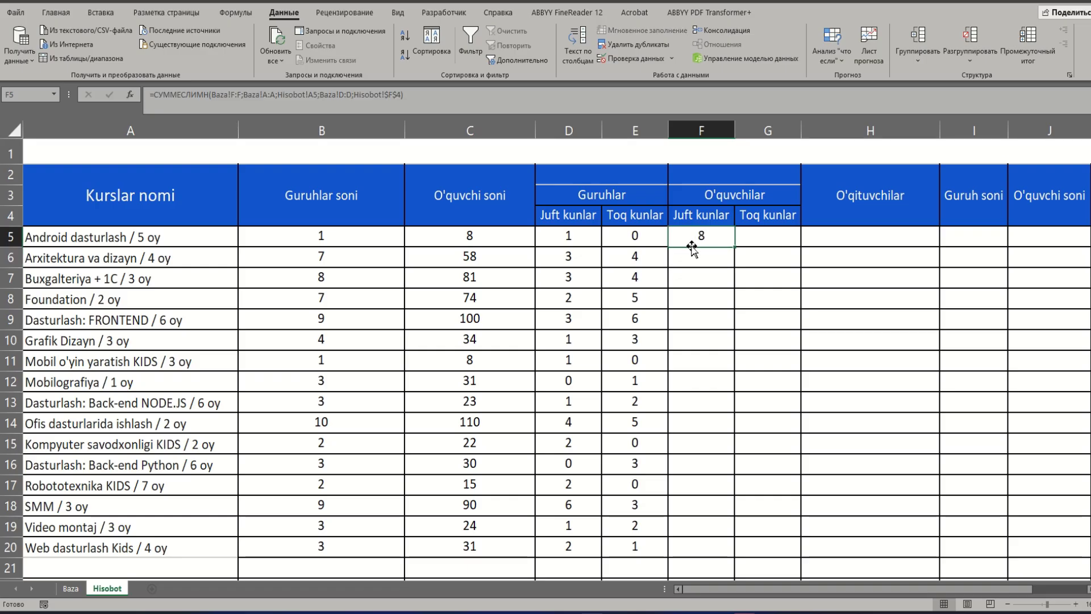
{"action": "left_click", "coordinate": [575, 232]}
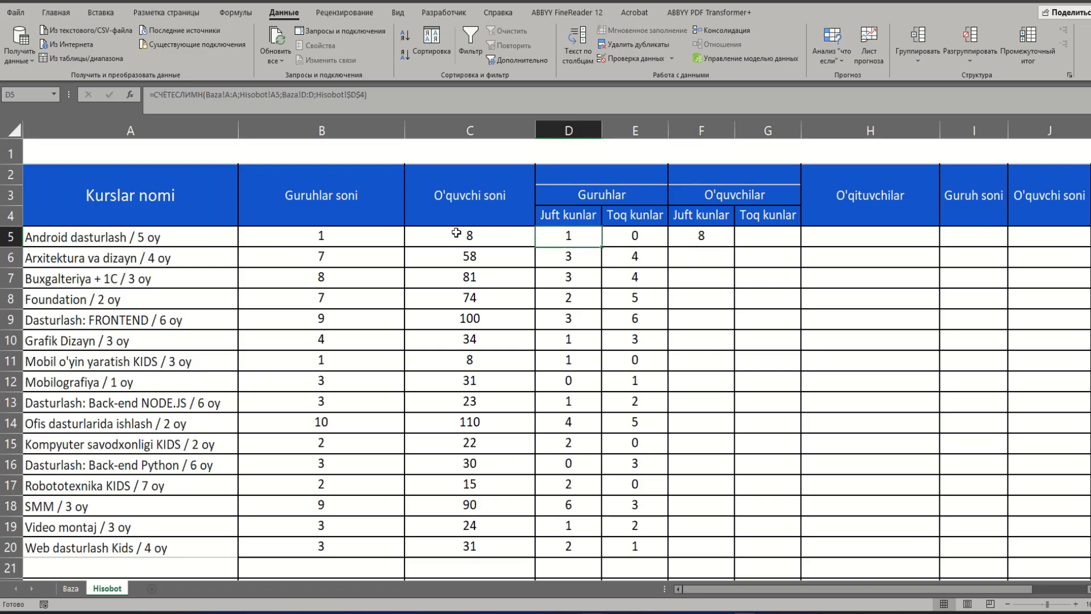
{"action": "left_click", "coordinate": [719, 243]}
{"action": "left_click_drag", "start_coordinate": [734, 246], "coordinate": [719, 552]}
Step: Begin a СУММЕСЛИМН formula in G5 with the Talabalar column Baza!F:F as the sum range
{"action": "left_click", "coordinate": [786, 231]}
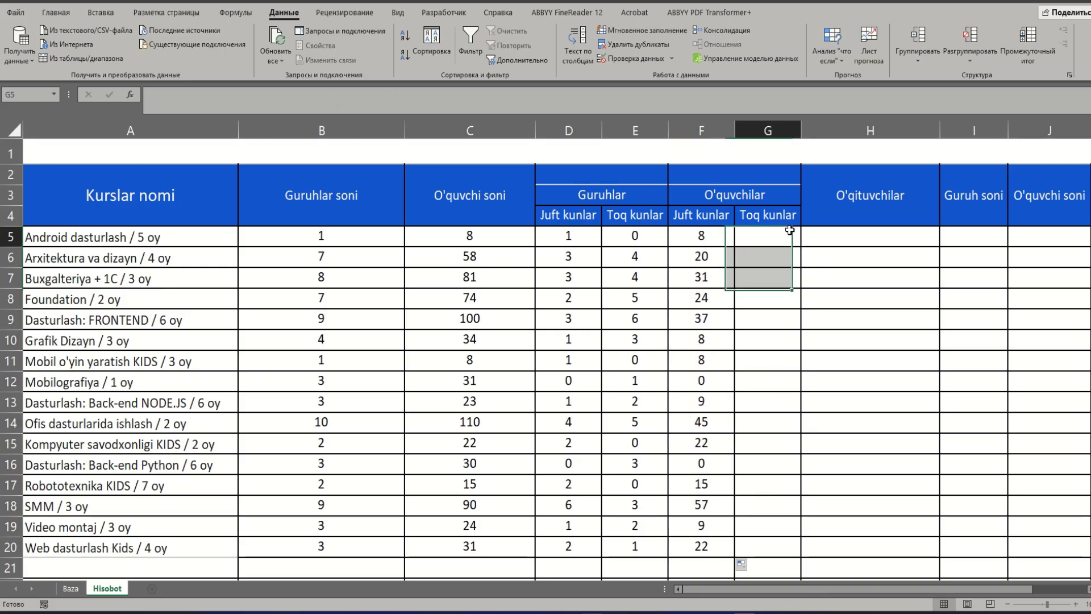
{"action": "double_click", "coordinate": [786, 232]}
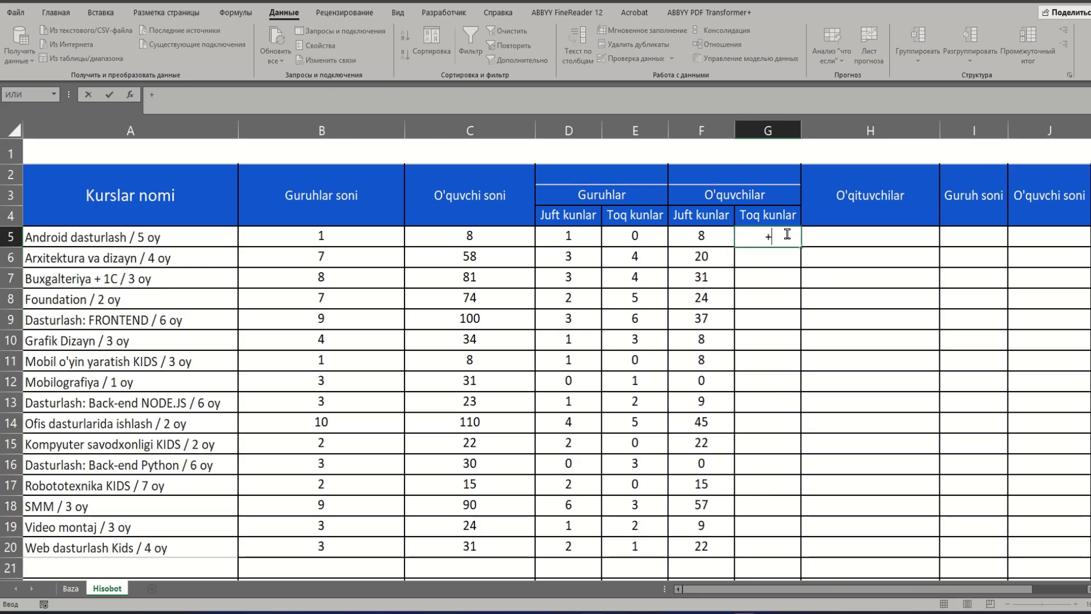
{"action": "type", "text": "=сч"}
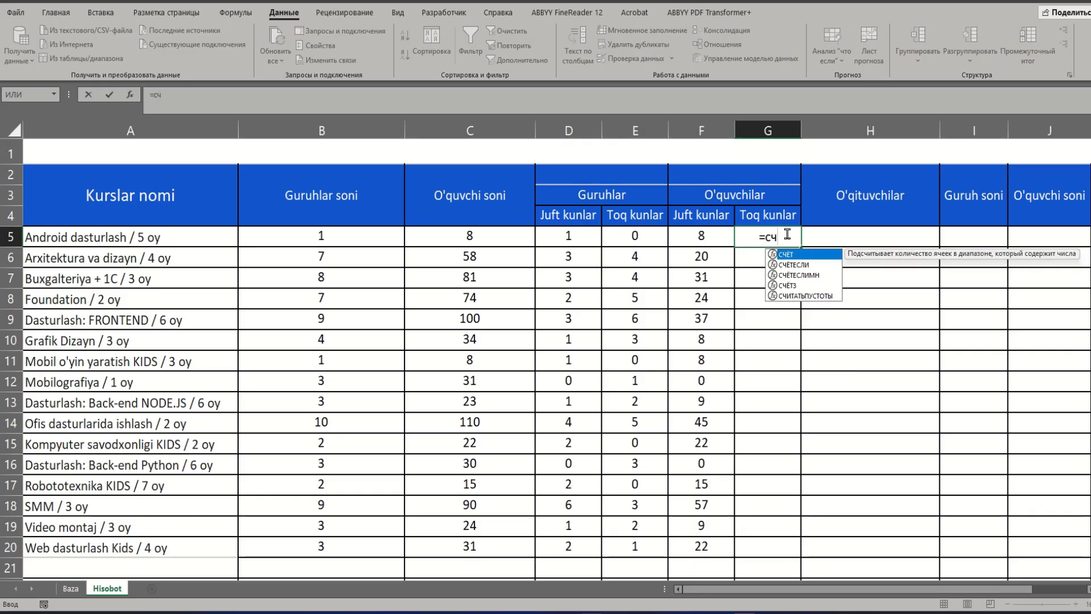
{"action": "key", "text": "BackSpace"}
{"action": "type", "text": "ум"}
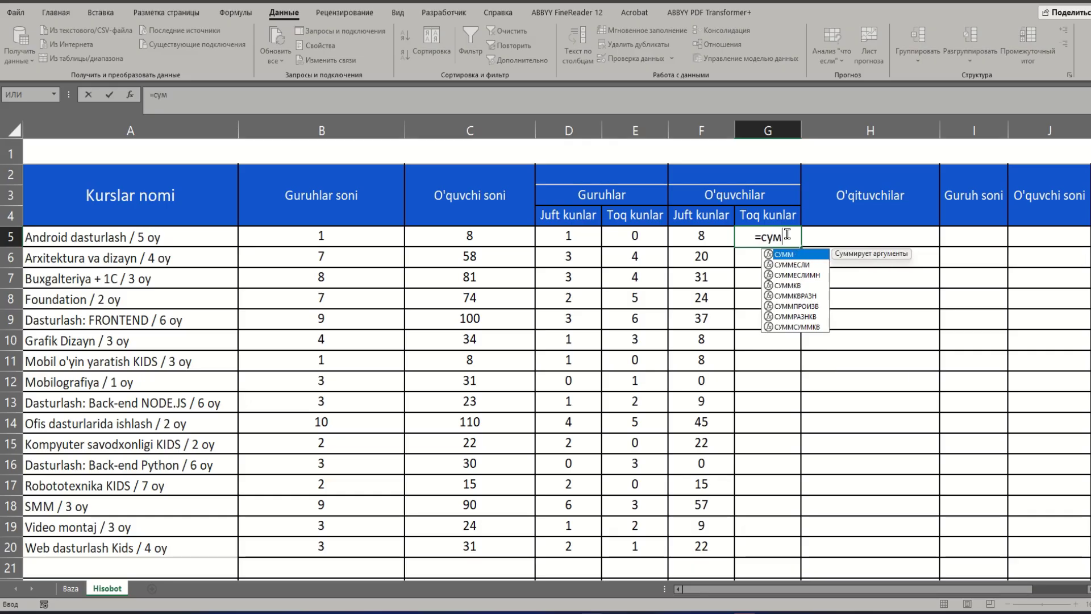
{"action": "double_click", "coordinate": [812, 276]}
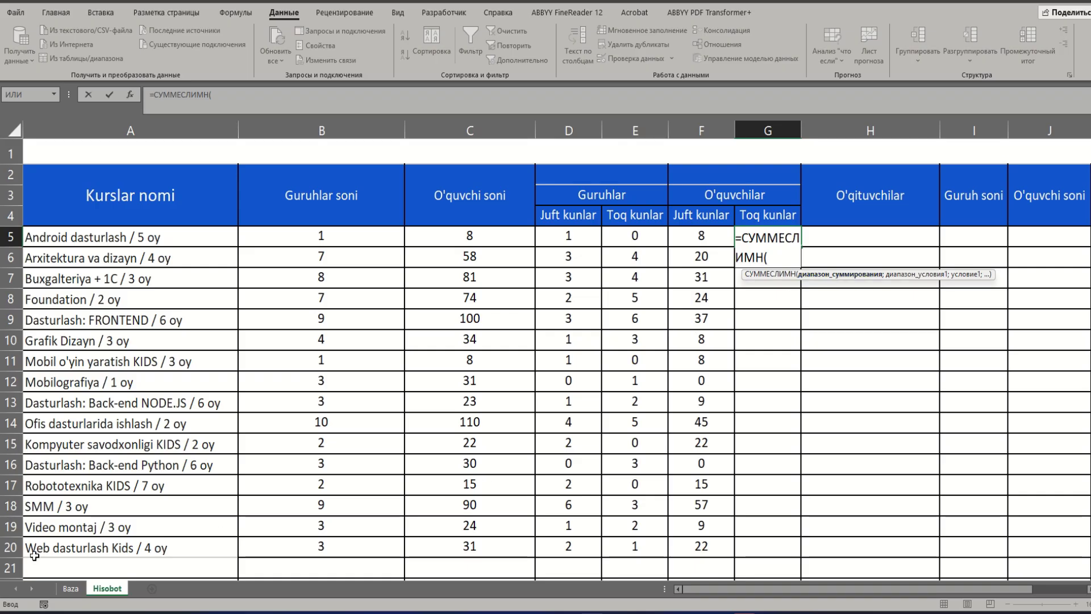
{"action": "left_click", "coordinate": [70, 588]}
{"action": "left_click", "coordinate": [609, 128]}
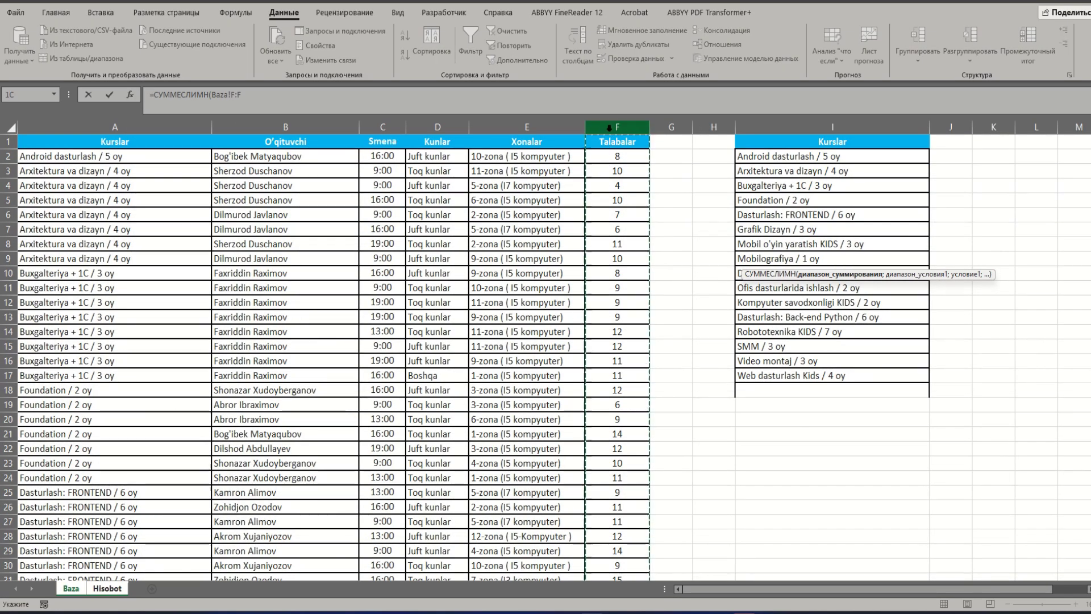
{"action": "type", "text": ";"}
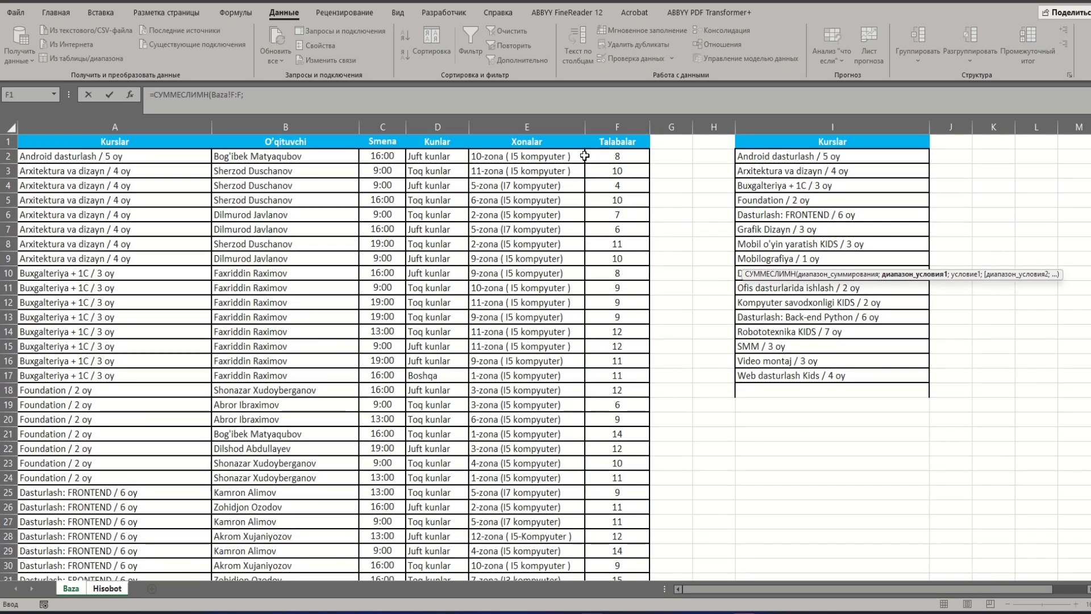
Step: Add Baza!A:A as the first condition range of the G5 formula and Hisobot!A5 as its criterion
{"action": "left_click", "coordinate": [142, 126]}
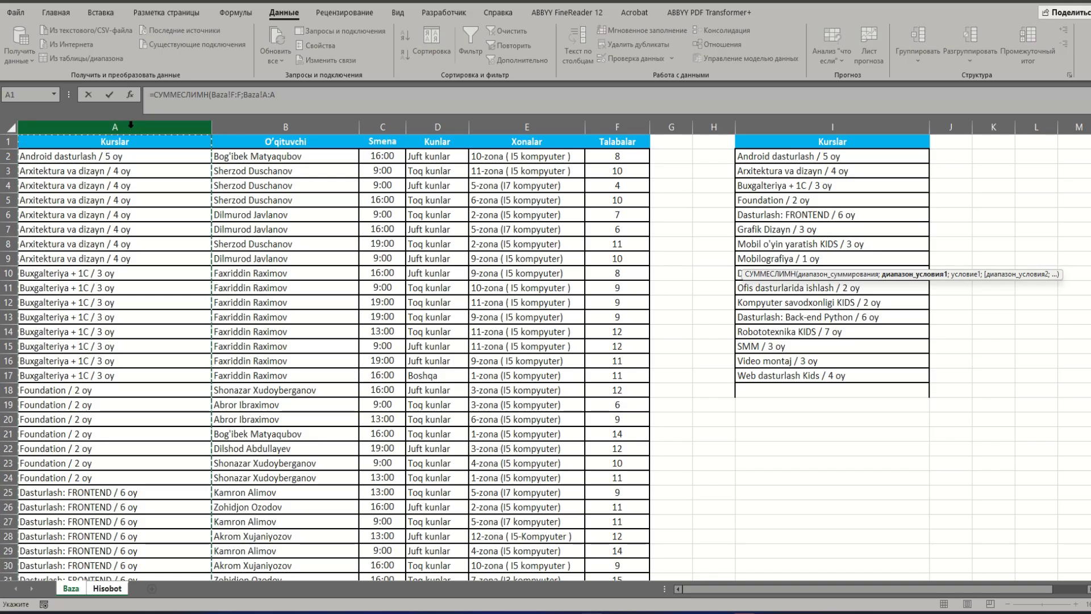
{"action": "type", "text": ";"}
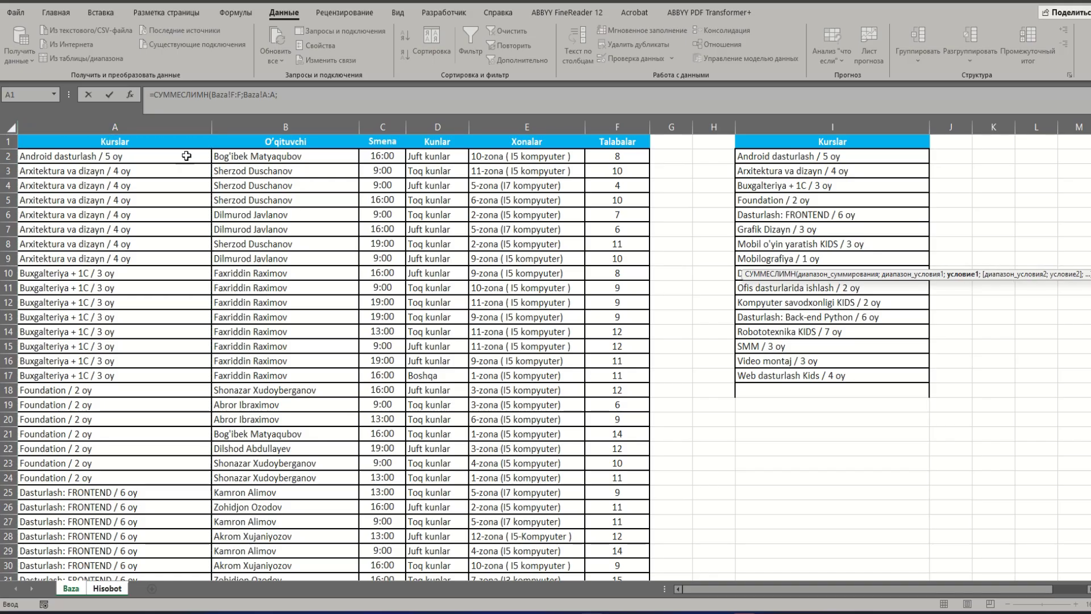
{"action": "left_click", "coordinate": [107, 588]}
{"action": "left_click", "coordinate": [152, 238]}
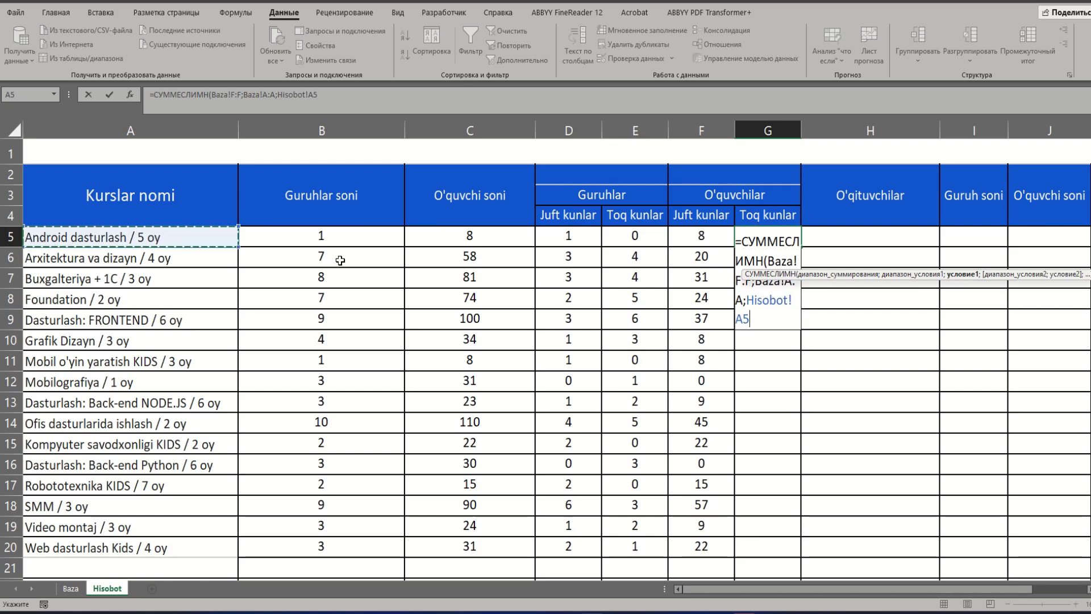
{"action": "type", "text": ";"}
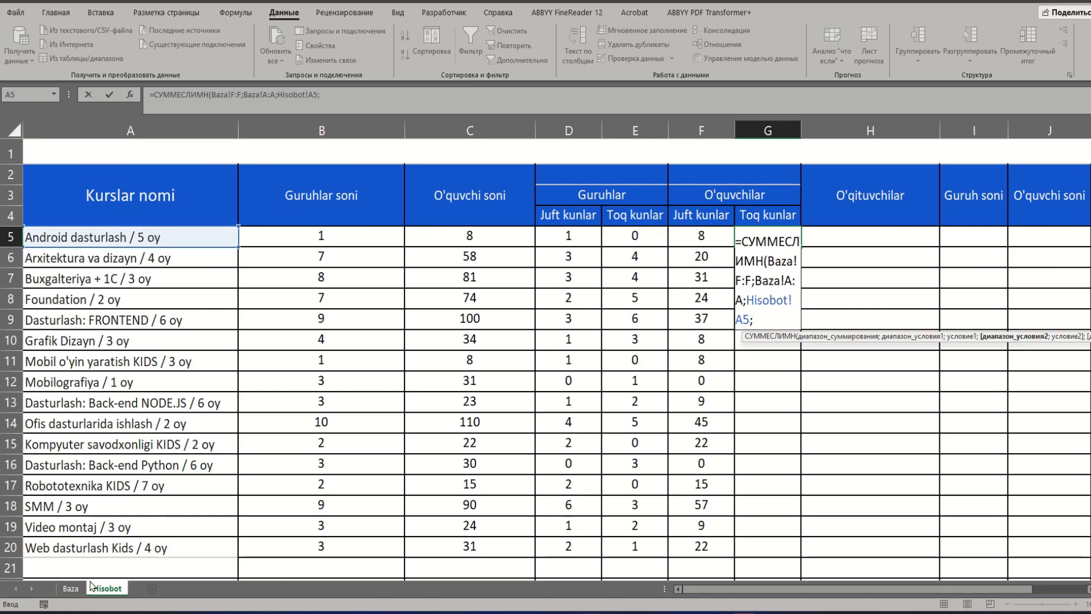
Step: Complete the G5 formula with Baza!D:D as second condition range and the absolute reference Hisobot!$G$4 as its criterion
{"action": "left_click", "coordinate": [71, 588]}
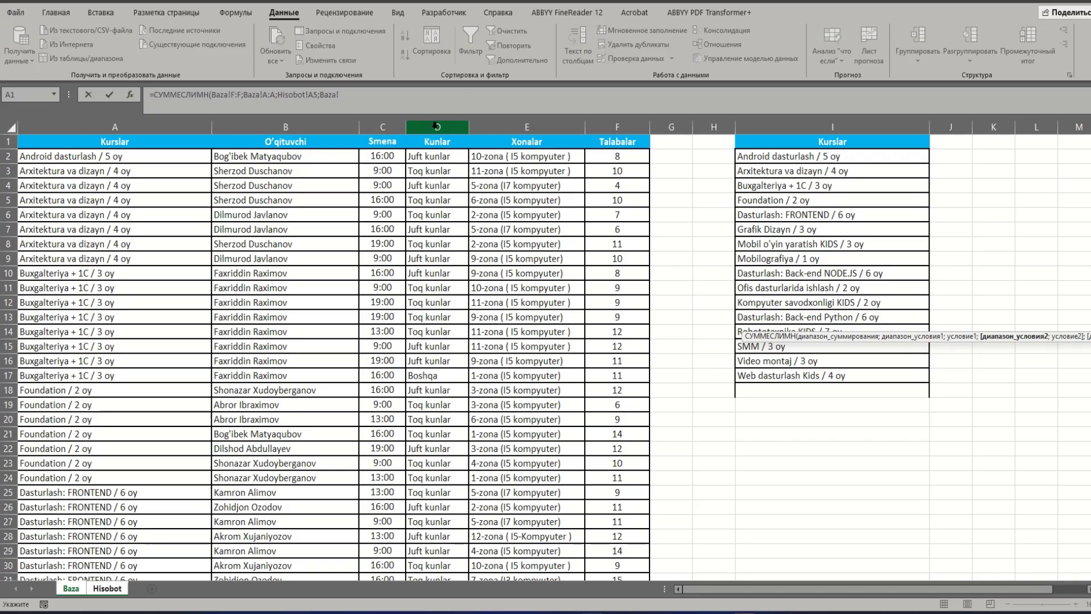
{"action": "left_click", "coordinate": [436, 126]}
{"action": "type", "text": ";"}
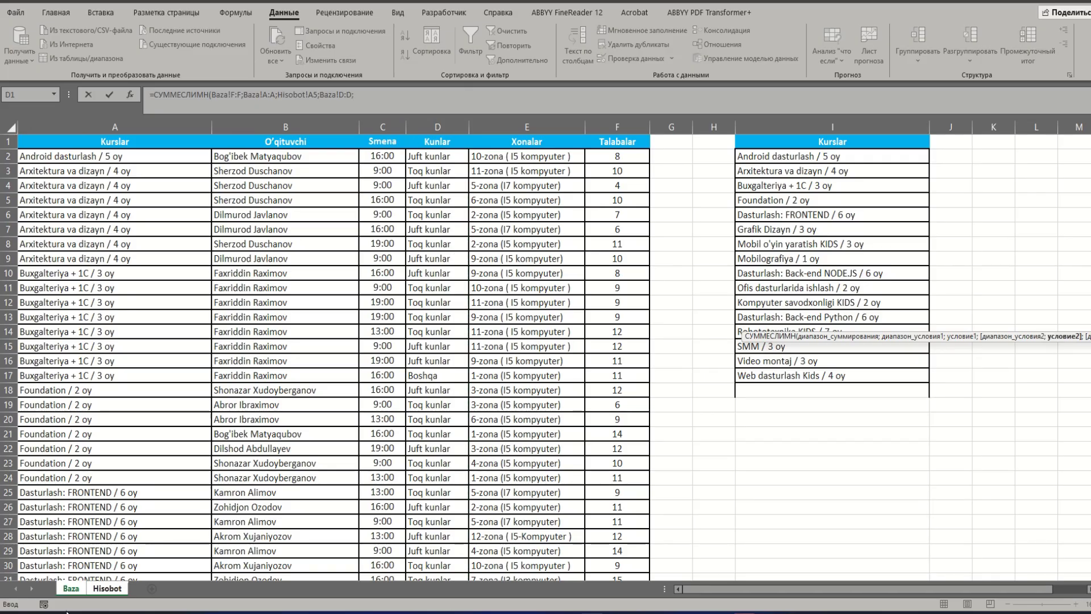
{"action": "left_click", "coordinate": [106, 588]}
{"action": "left_click", "coordinate": [764, 215]}
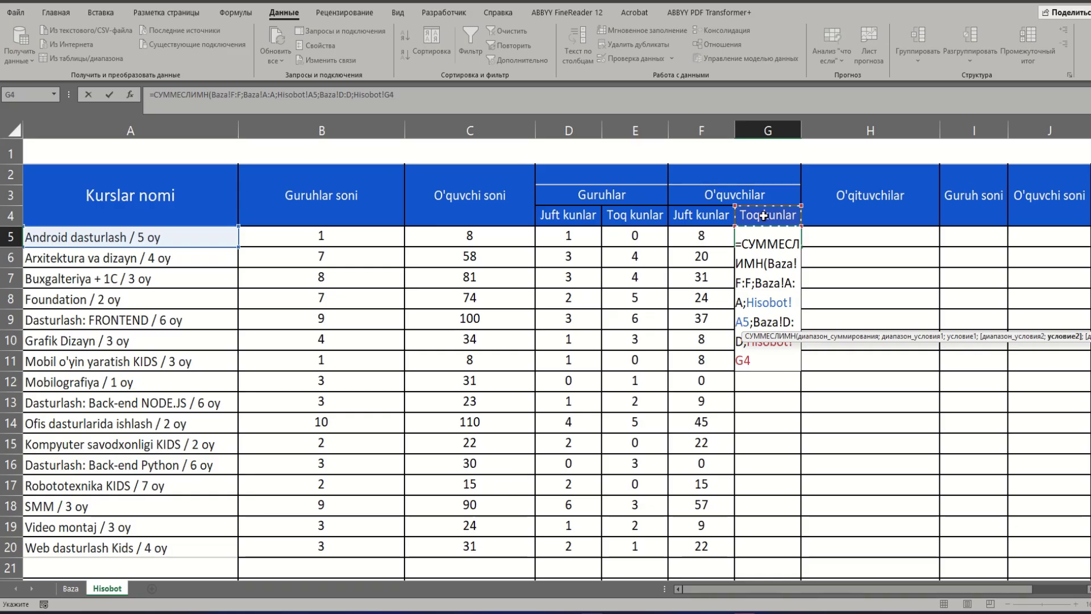
{"action": "key", "text": "F4"}
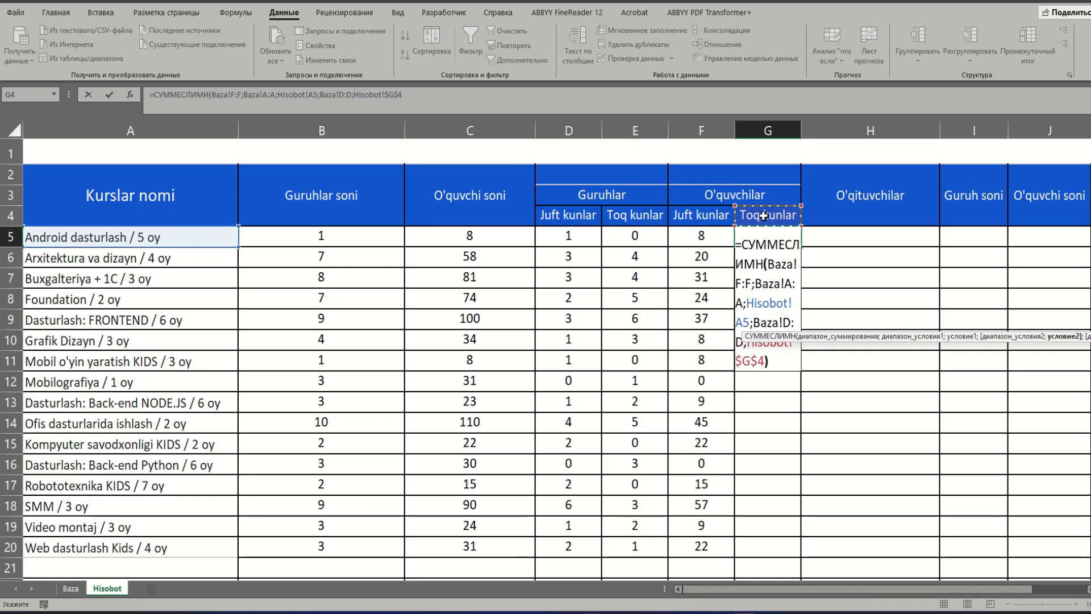
{"action": "key", "text": "Return"}
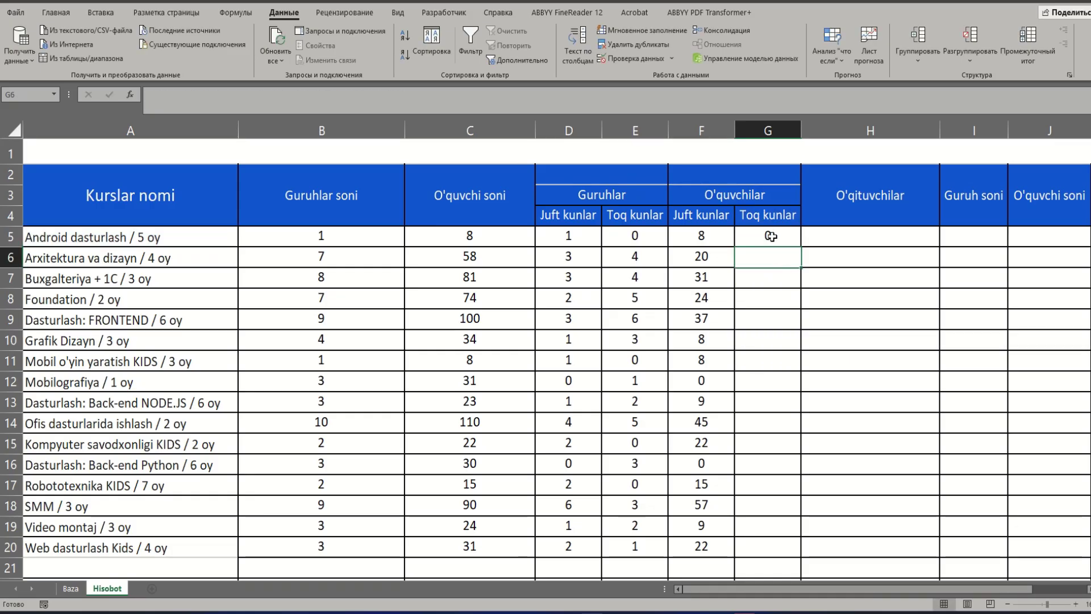
Step: Fill the G5 formula down the Toq kunlar student column to G20
{"action": "left_click", "coordinate": [770, 236]}
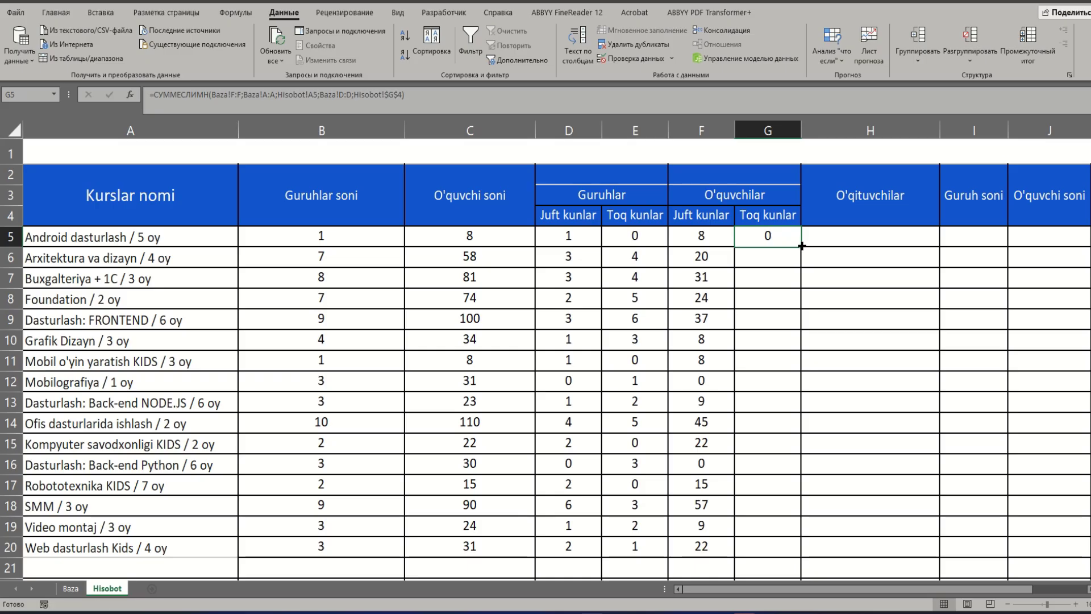
{"action": "double_click", "coordinate": [801, 245]}
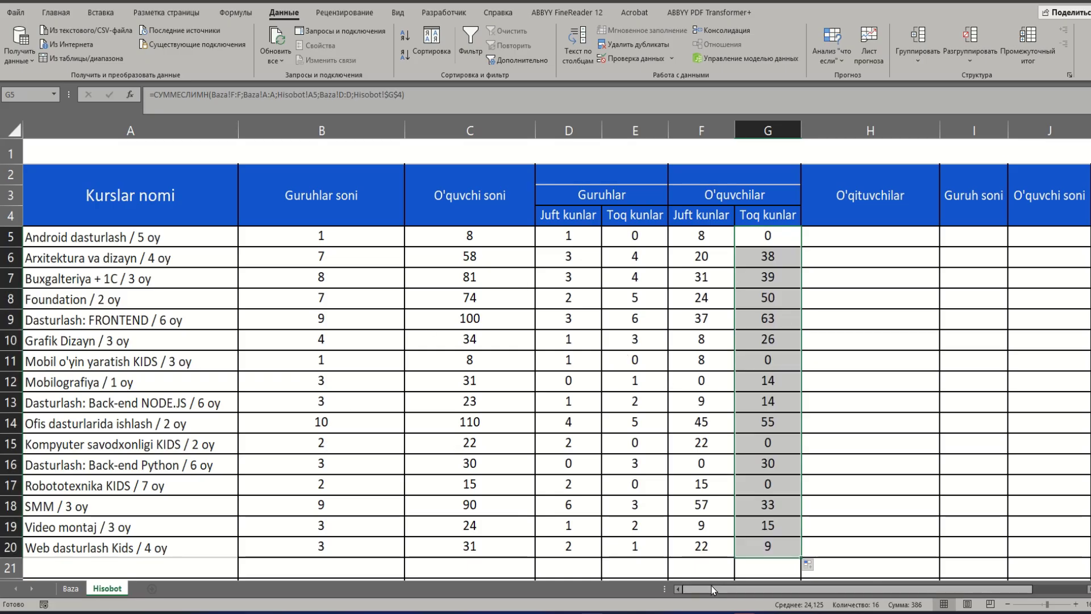
{"action": "left_click_drag", "start_coordinate": [737, 589], "coordinate": [787, 580]}
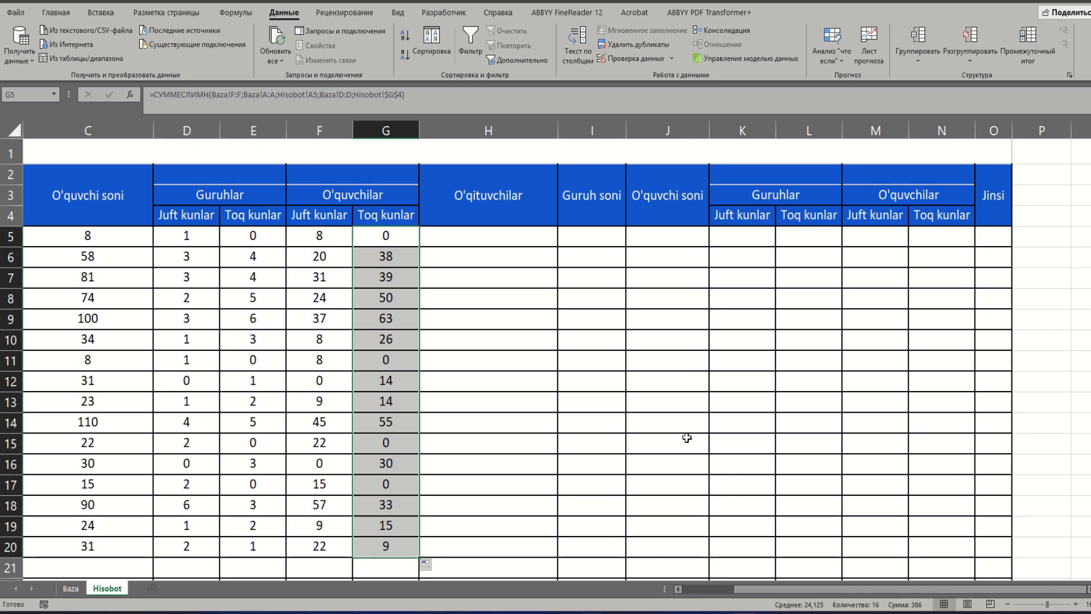
{"action": "mouse_move", "coordinate": [531, 15]}
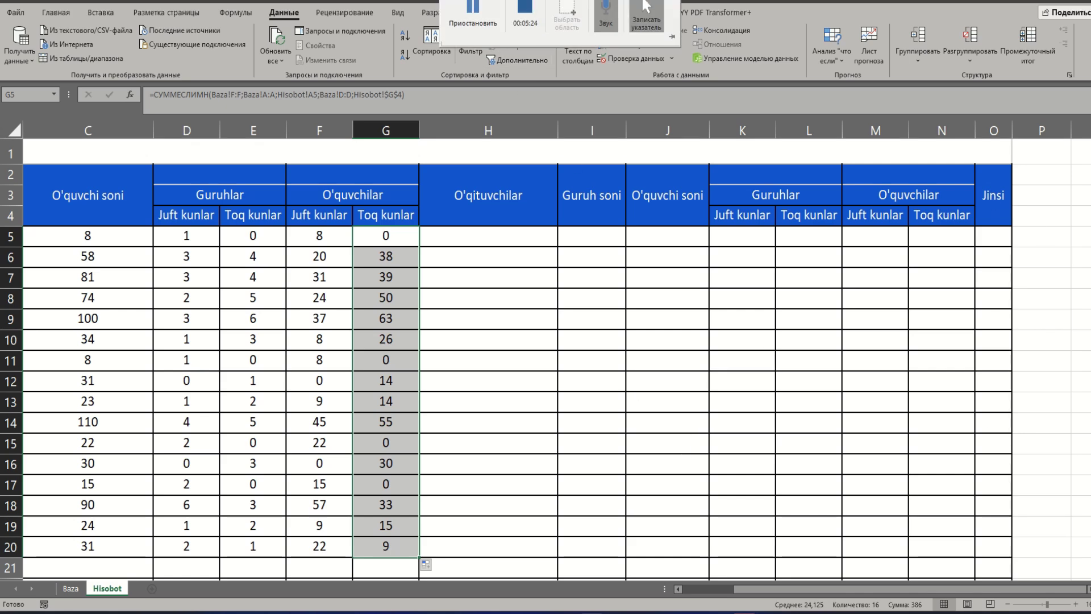